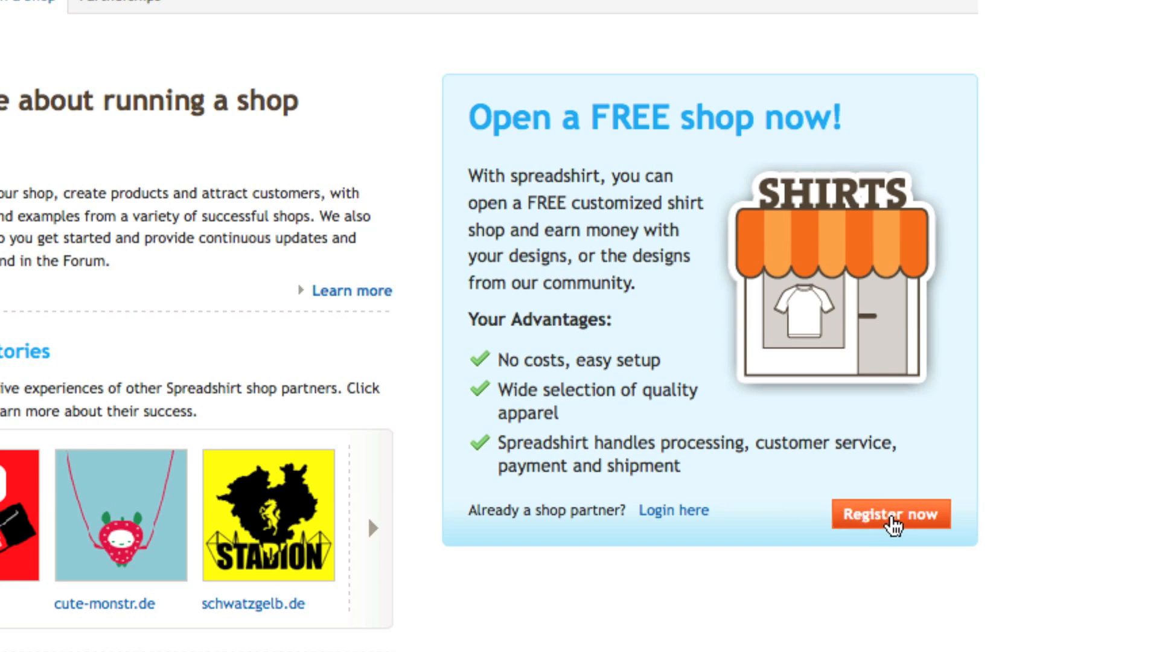
- Open the registration form for a free shop and look through its user information and account fields
left_click(893, 519)
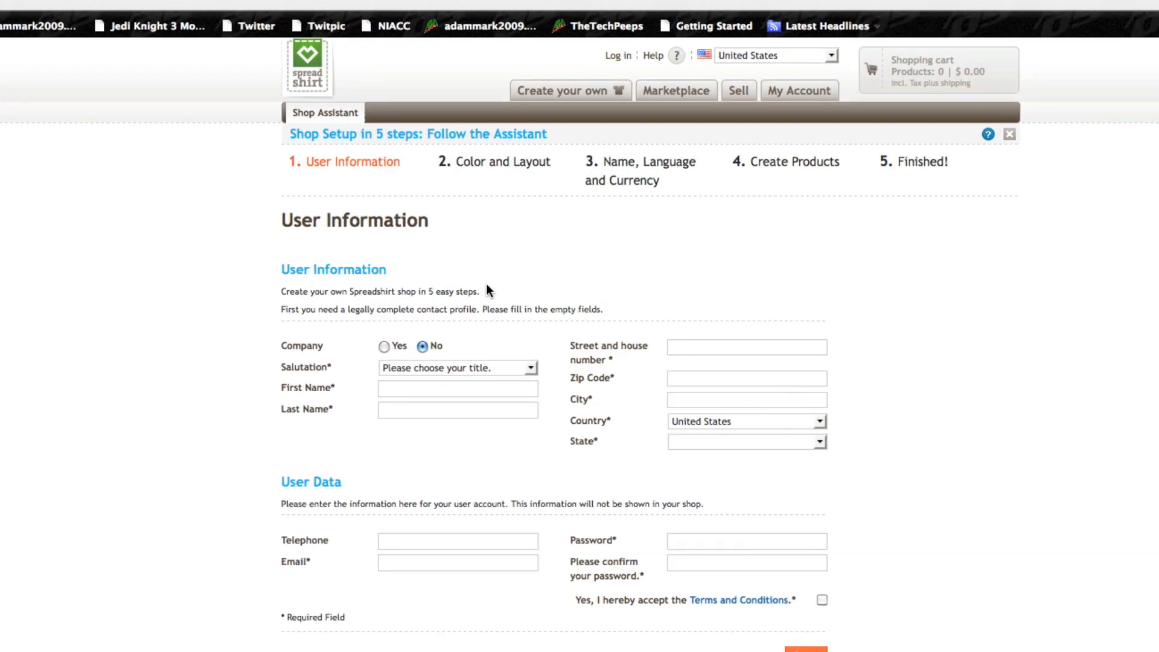
scroll(487, 291, "down", 2)
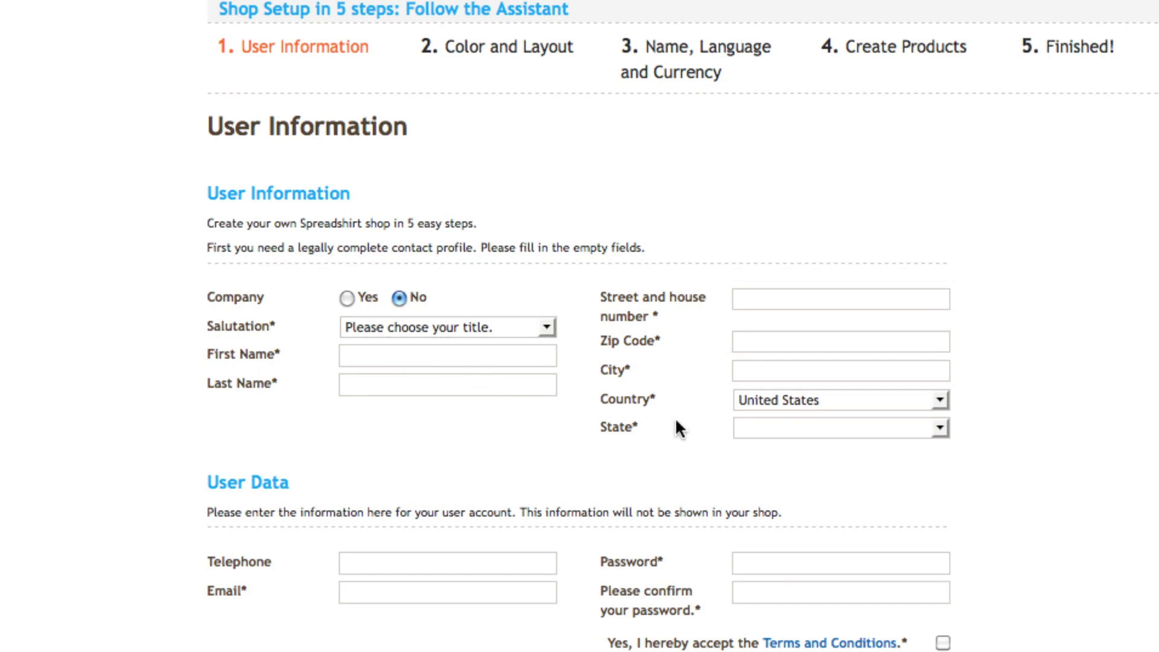
scroll(655, 562, "down", 4)
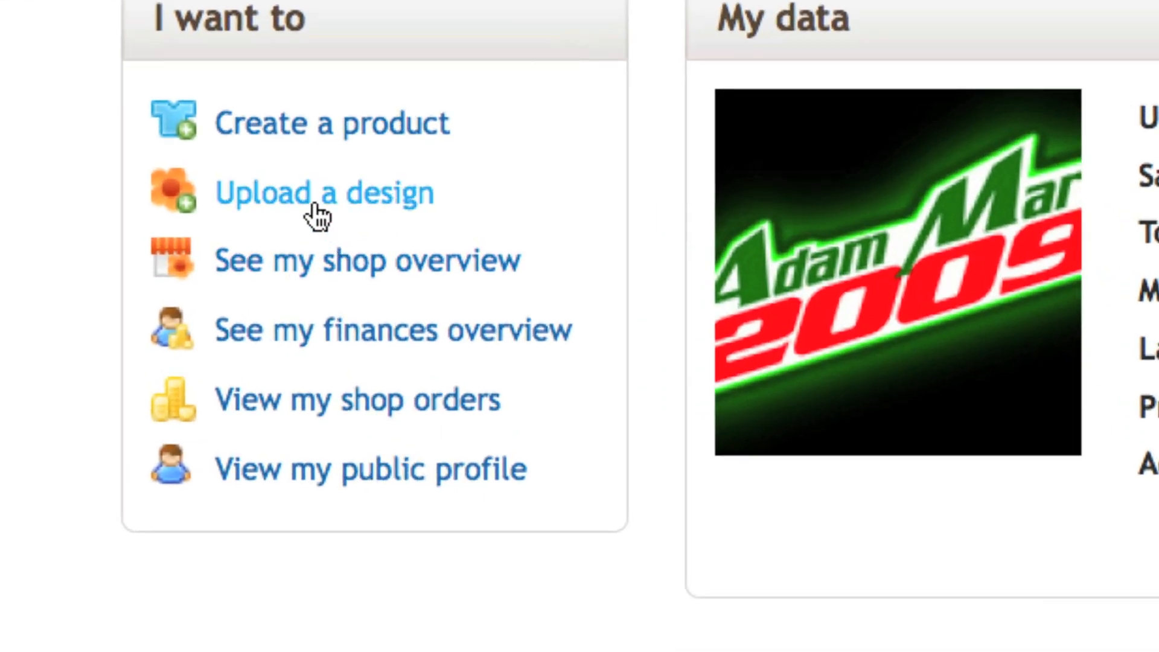
- Open the design upload page and examine the pixel-design requirements for maximum dimensions, file size and resolution
left_click(319, 212)
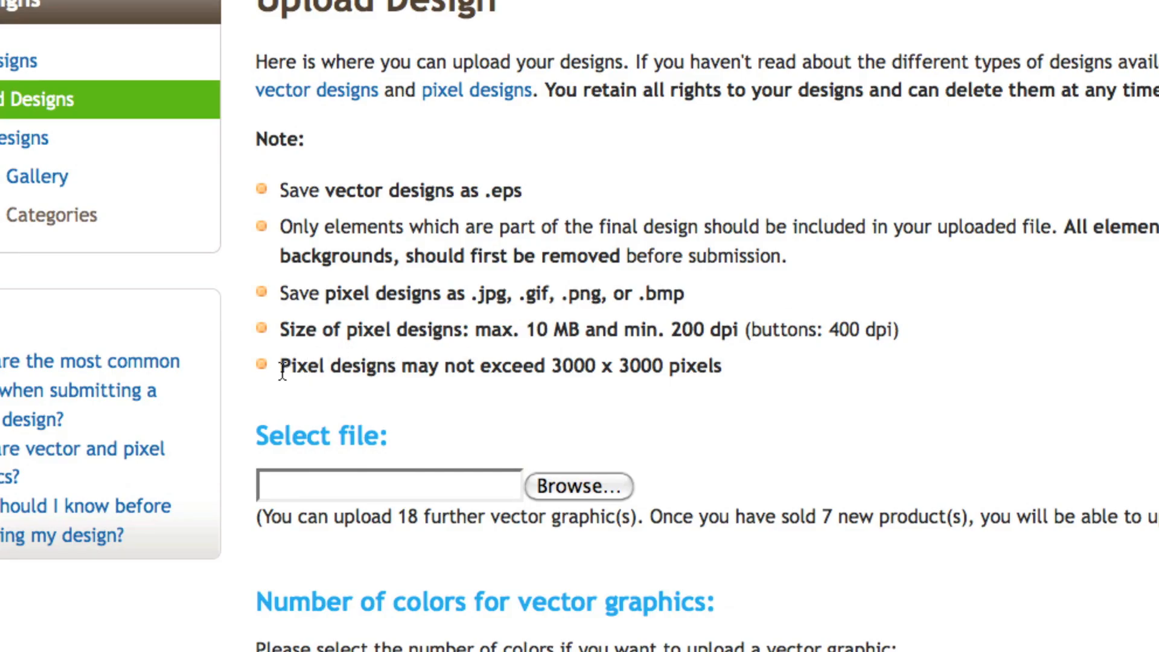
left_click_drag(285, 368, 652, 400)
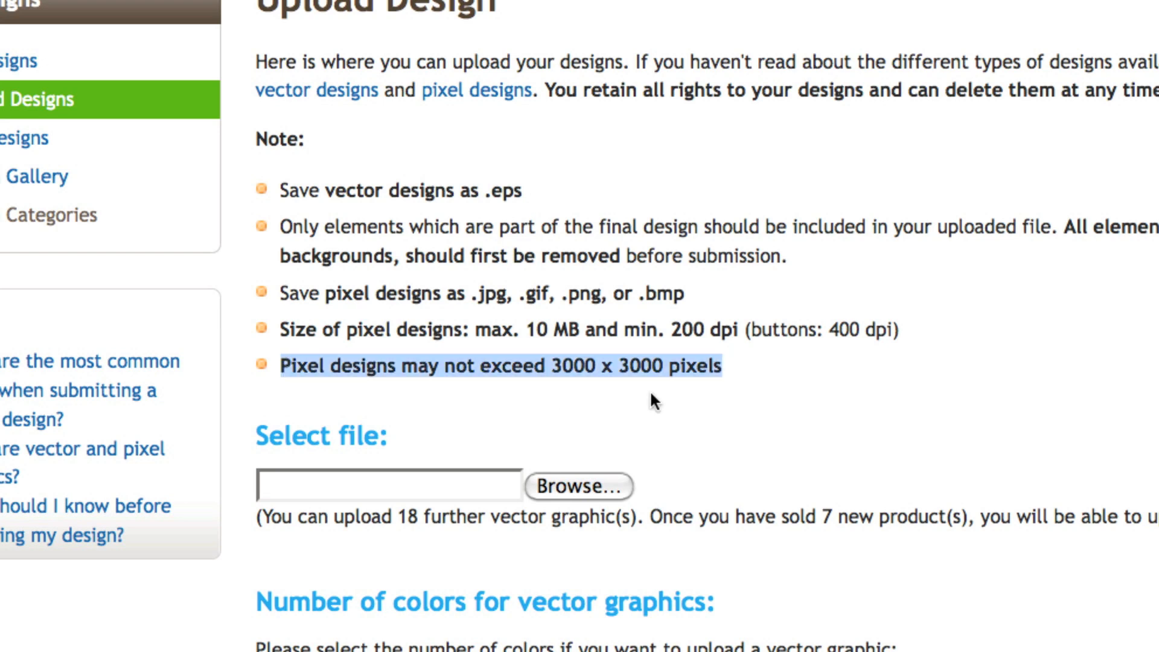
left_click(655, 375)
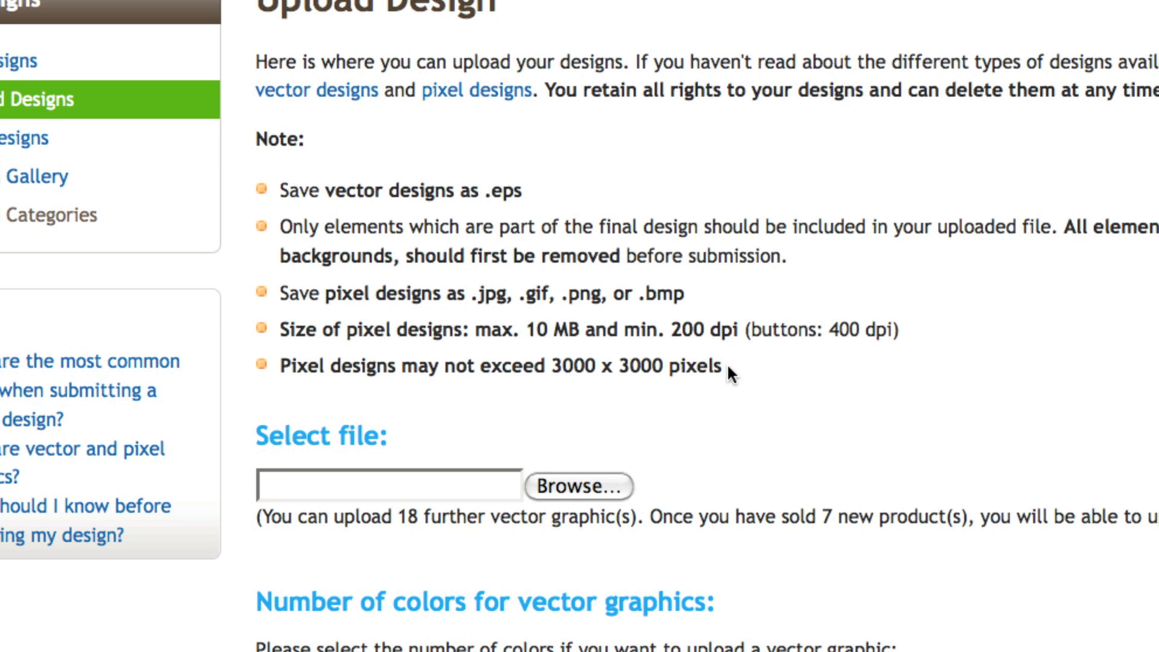
left_click_drag(525, 329, 580, 331)
left_click(558, 411)
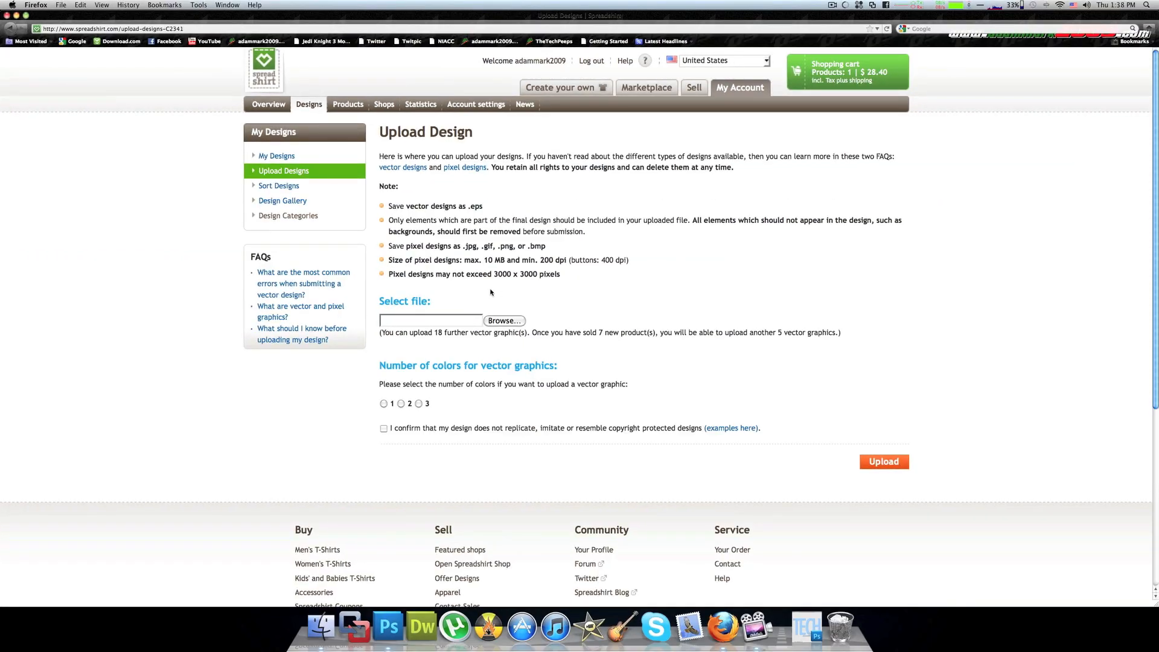
- Switch to Photoshop and start a new document named techpeepshirt
key("super+m")
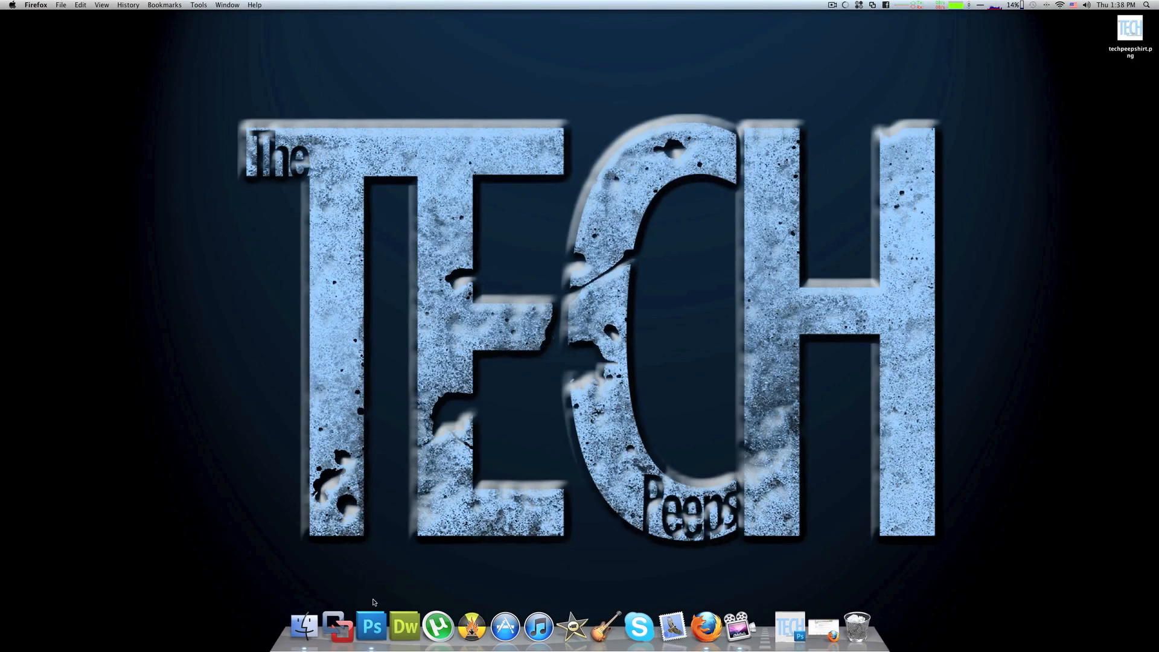
left_click(378, 624)
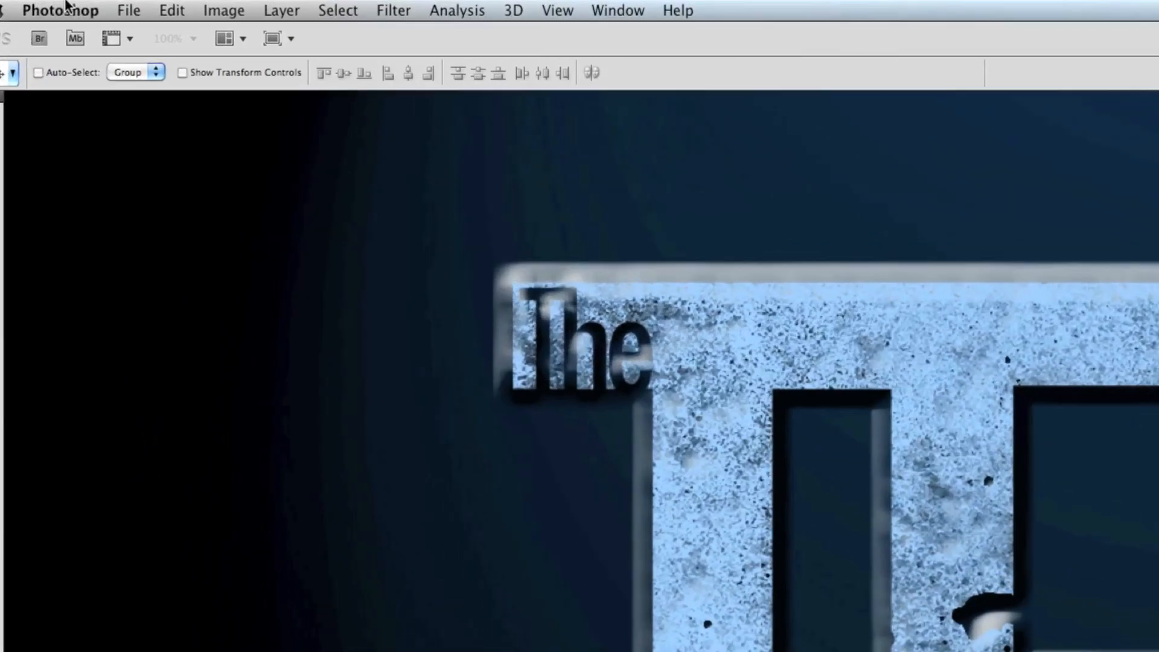
left_click(73, 5)
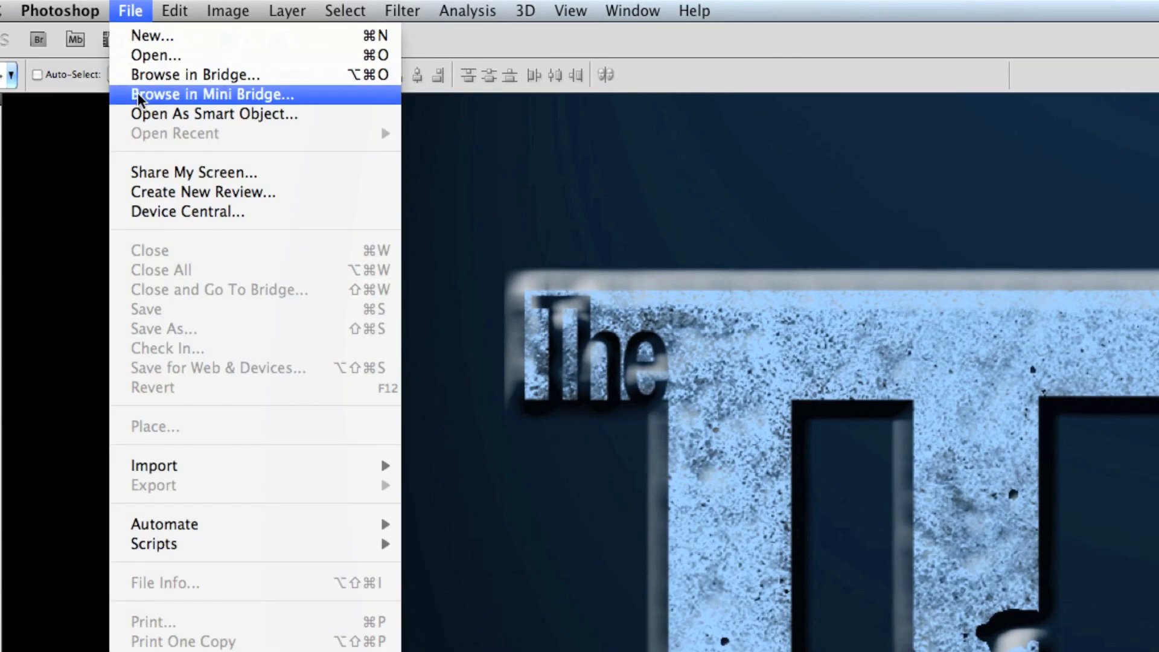
left_click(148, 35)
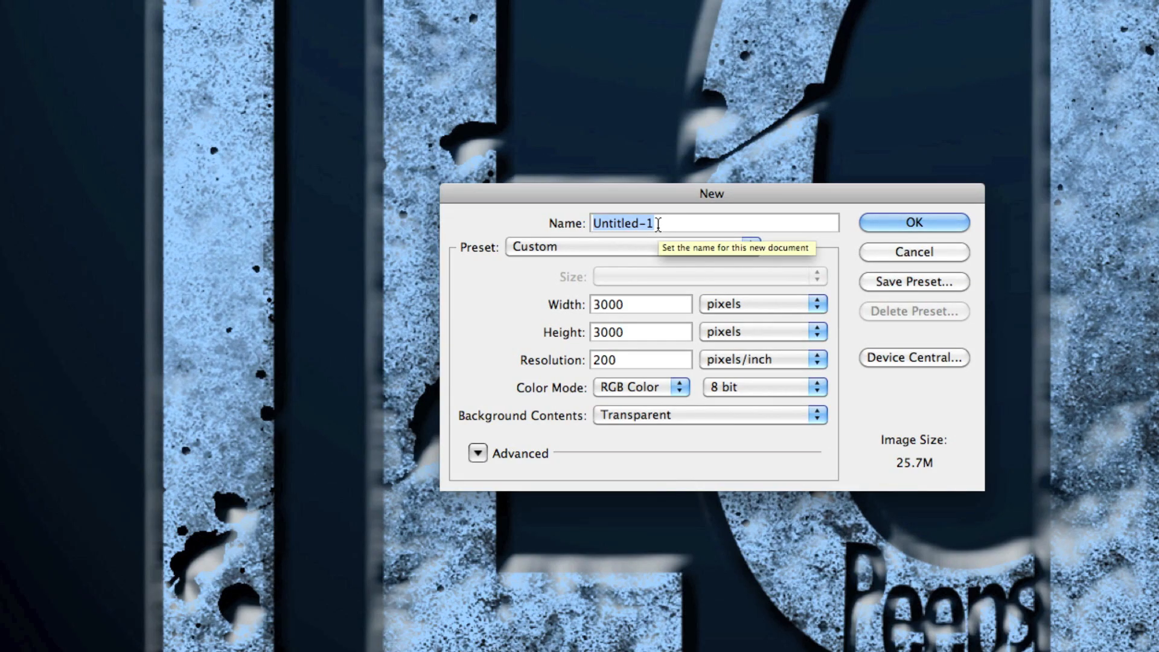
type("techpeepshirt")
- Check the new document's width and height in inches, and return the units to pixels
left_click(652, 303)
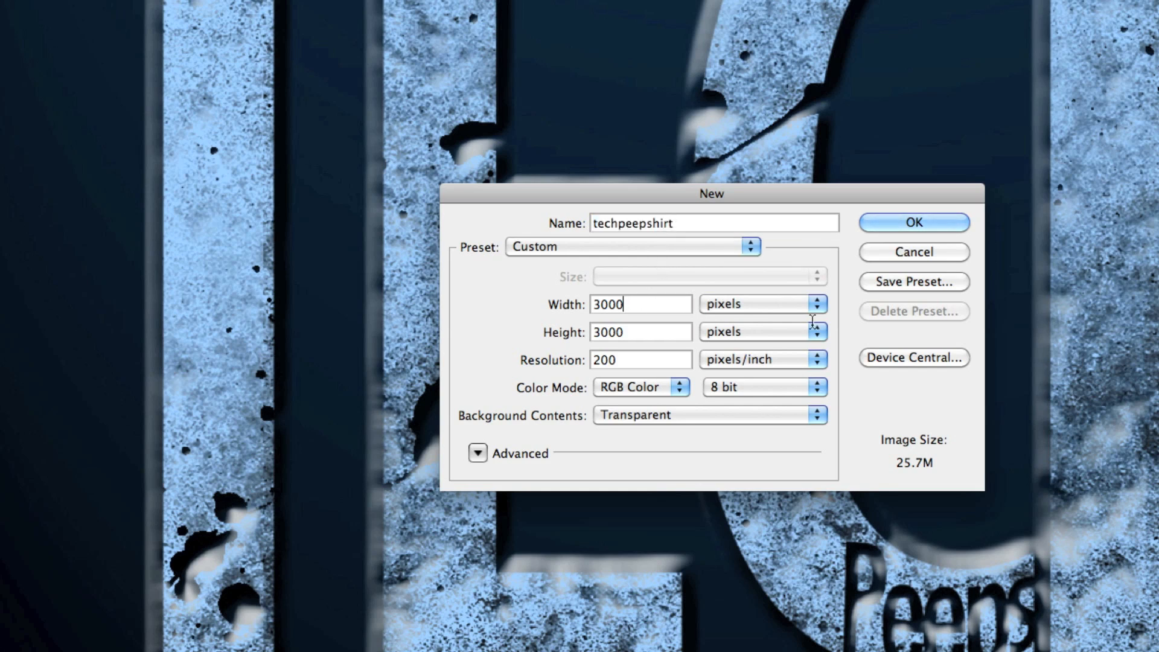
left_click(771, 304)
left_click(767, 319)
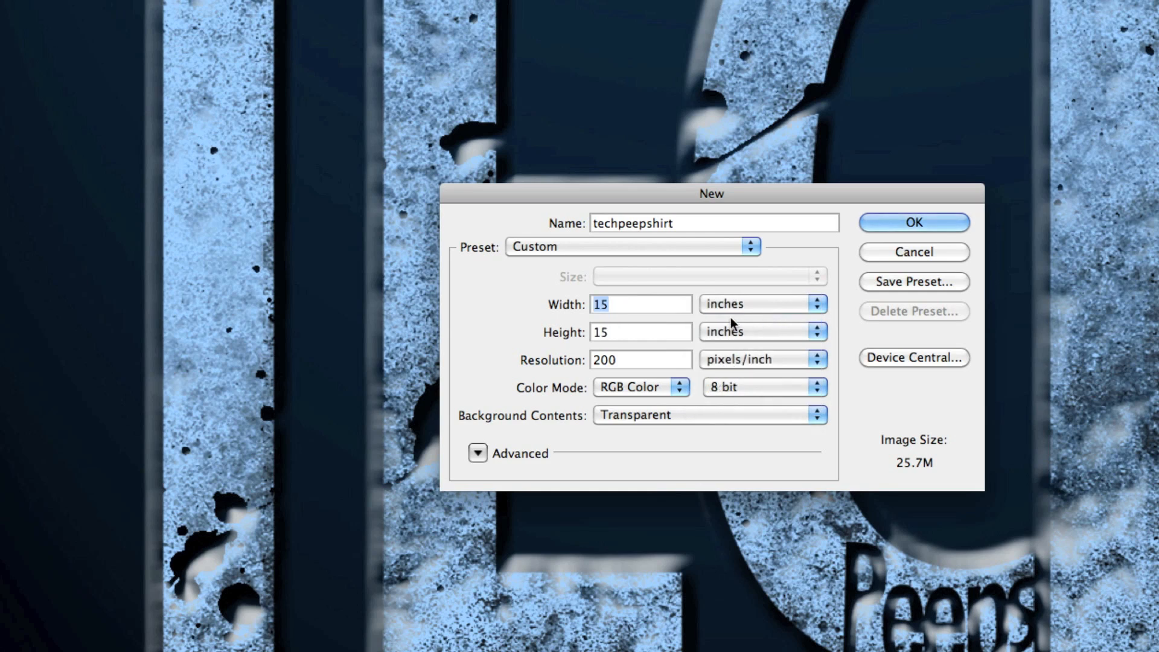
left_click(780, 306)
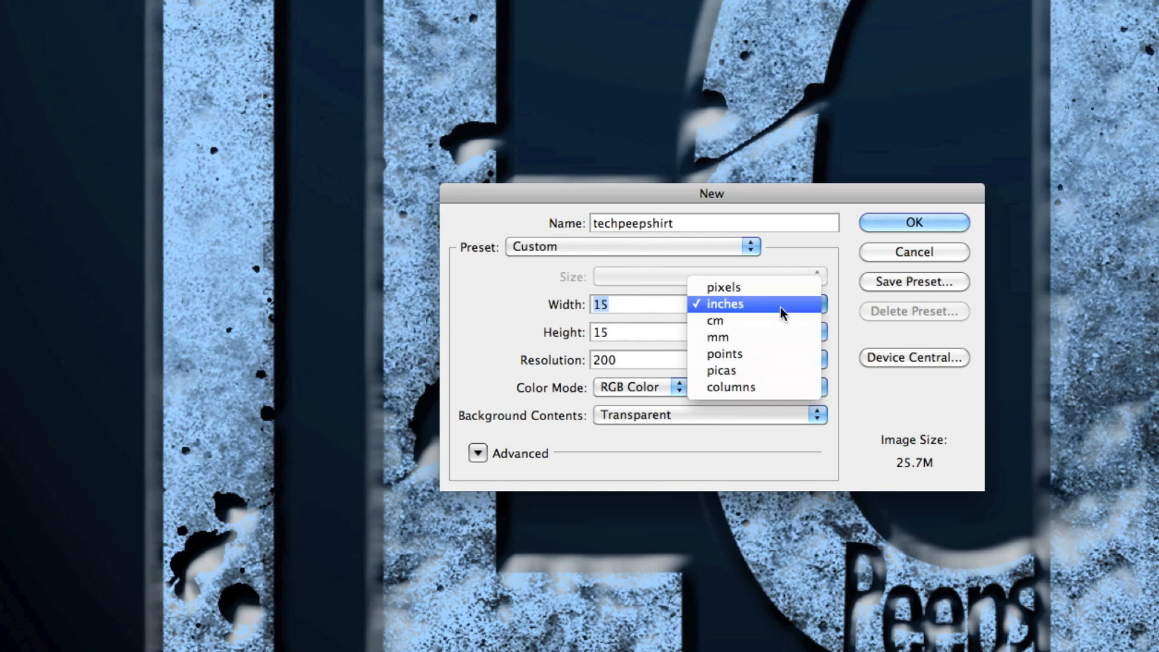
left_click(733, 288)
- Set the resolution to 200 pixels/inch for the 3000 x 3000 pixel document
left_click(650, 309)
left_click(651, 330)
key("Tab")
type("7")
type("2")
key("BackSpace")
key("BackSpace")
type("200")
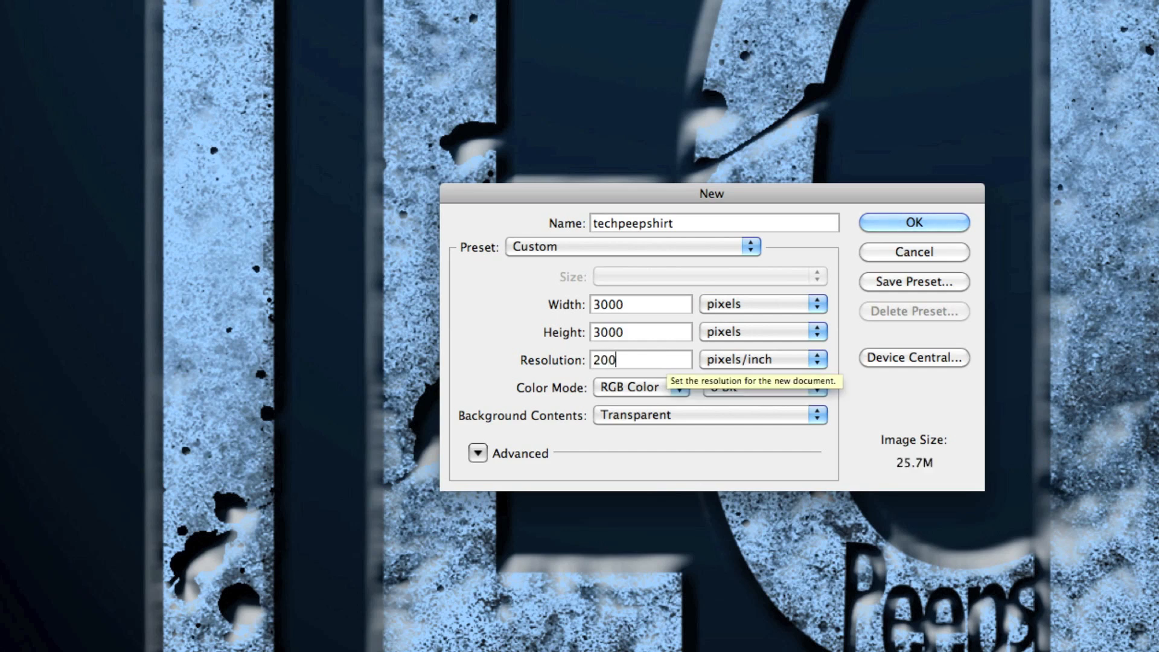
left_click(755, 361)
left_click(757, 359)
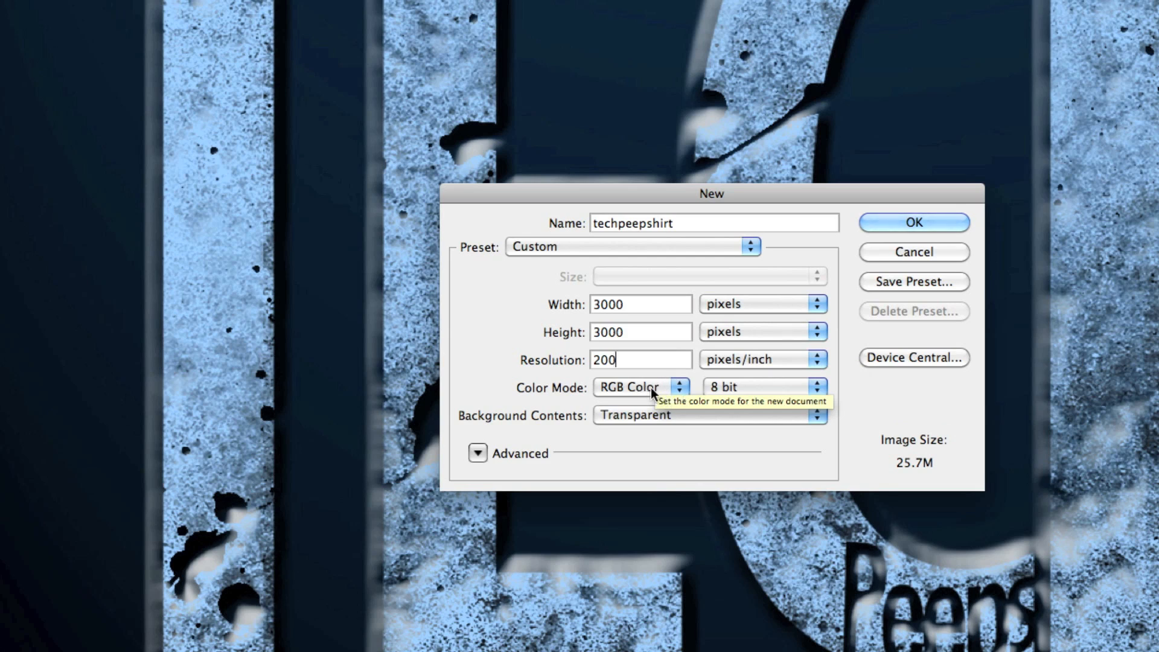
- Keep the background contents Transparent and create the document
left_click(702, 416)
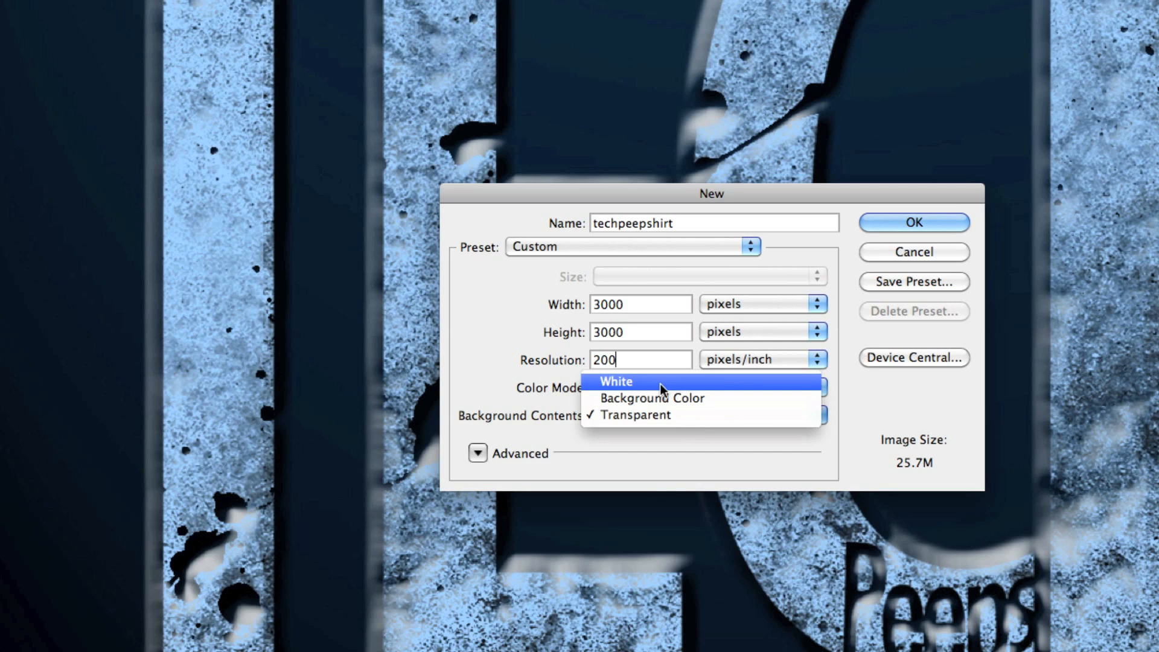
left_click(657, 418)
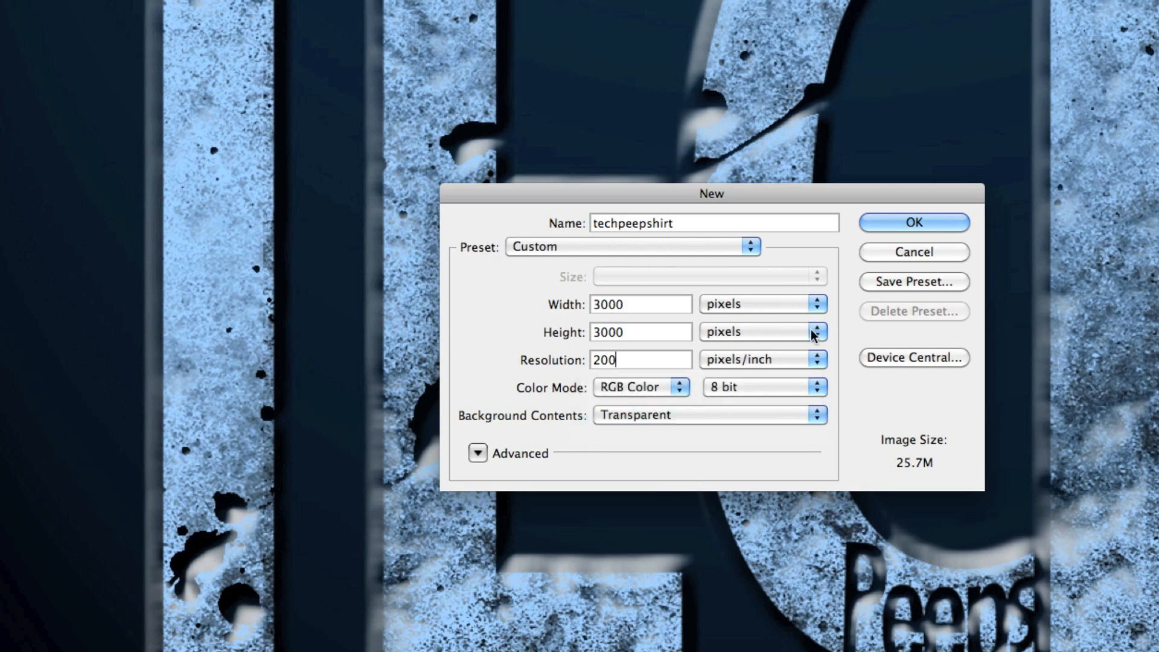
left_click(913, 227)
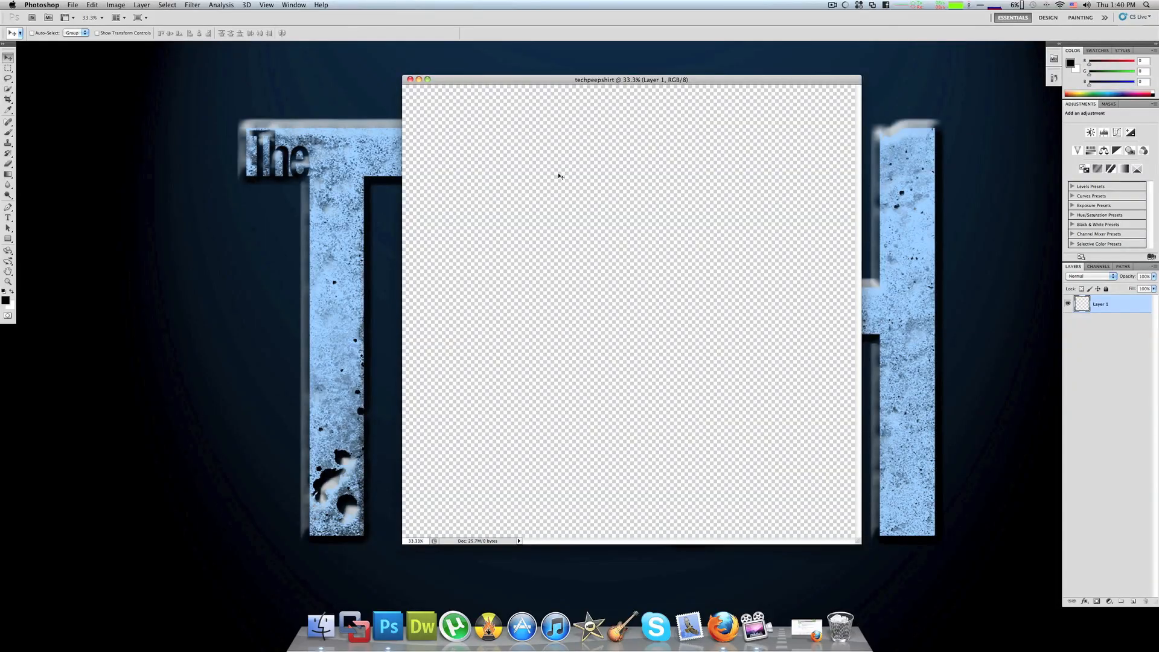
- Place the techpeepshirt.png artwork from the desktop onto the blank canvas and enlarge the document window around it
left_click_drag(637, 79, 520, 77)
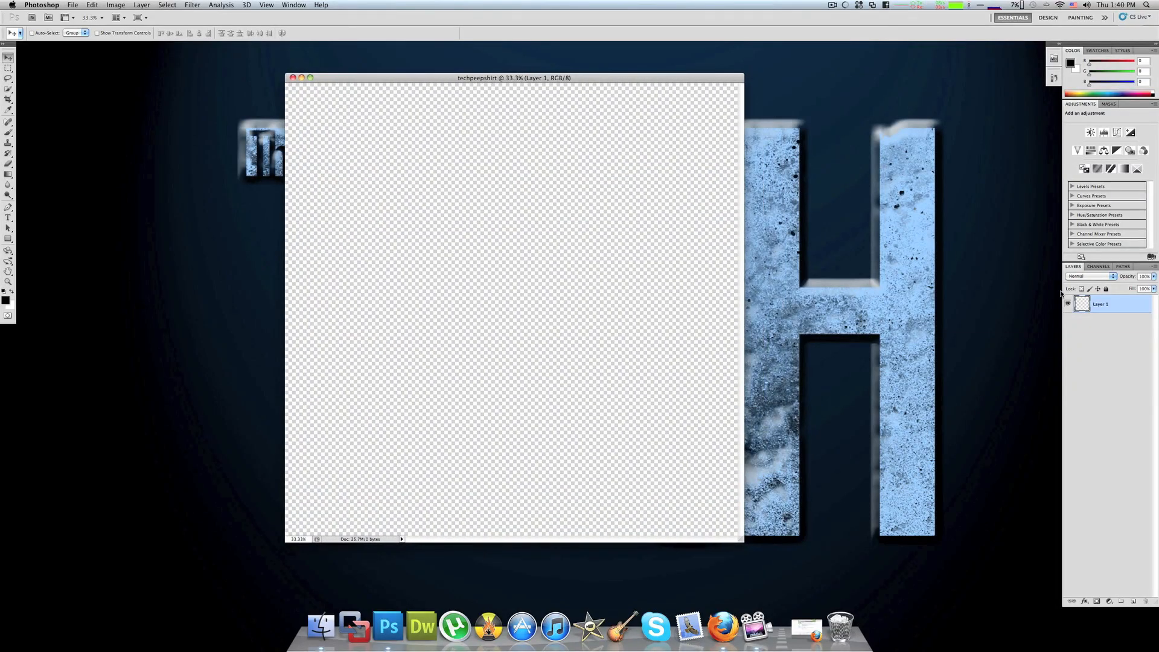
left_click(1016, 325)
left_click_drag(1129, 27, 528, 290)
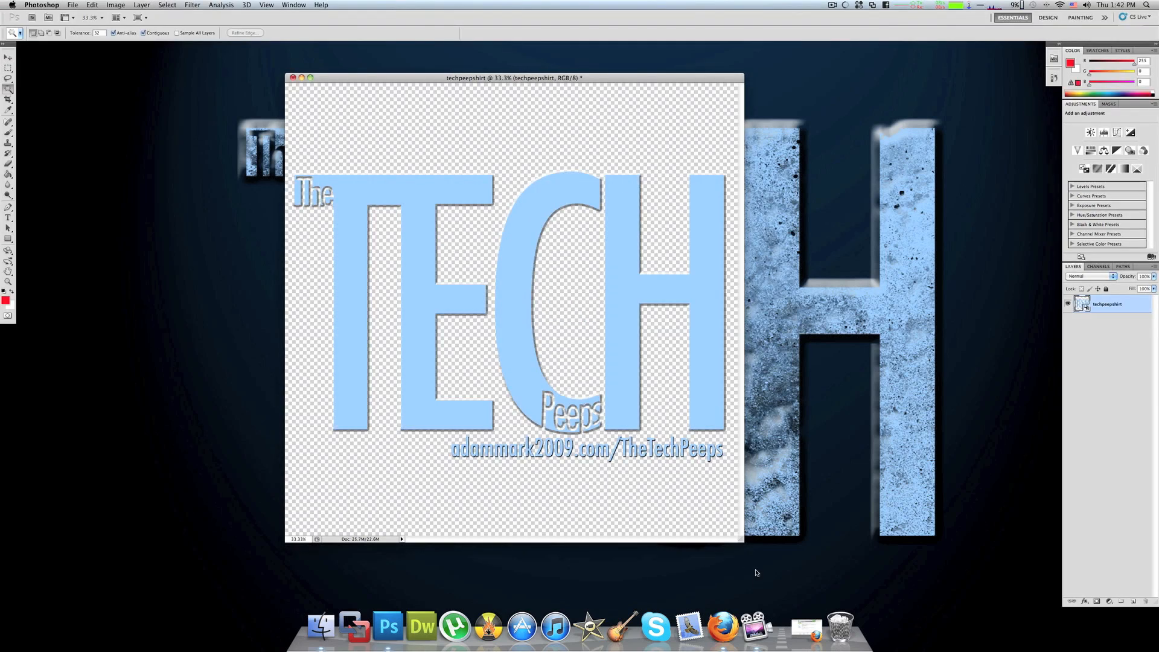
left_click_drag(742, 541, 954, 585)
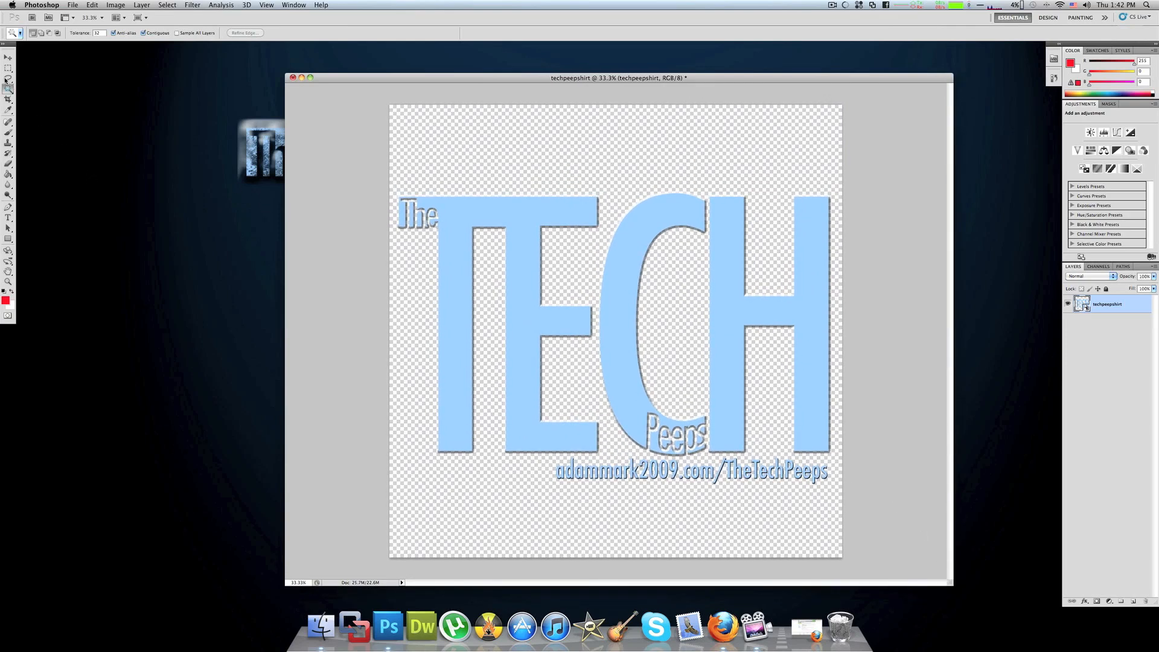
- Crop the canvas close to the artwork at full width, removing the empty areas above and below it
left_click(8, 58)
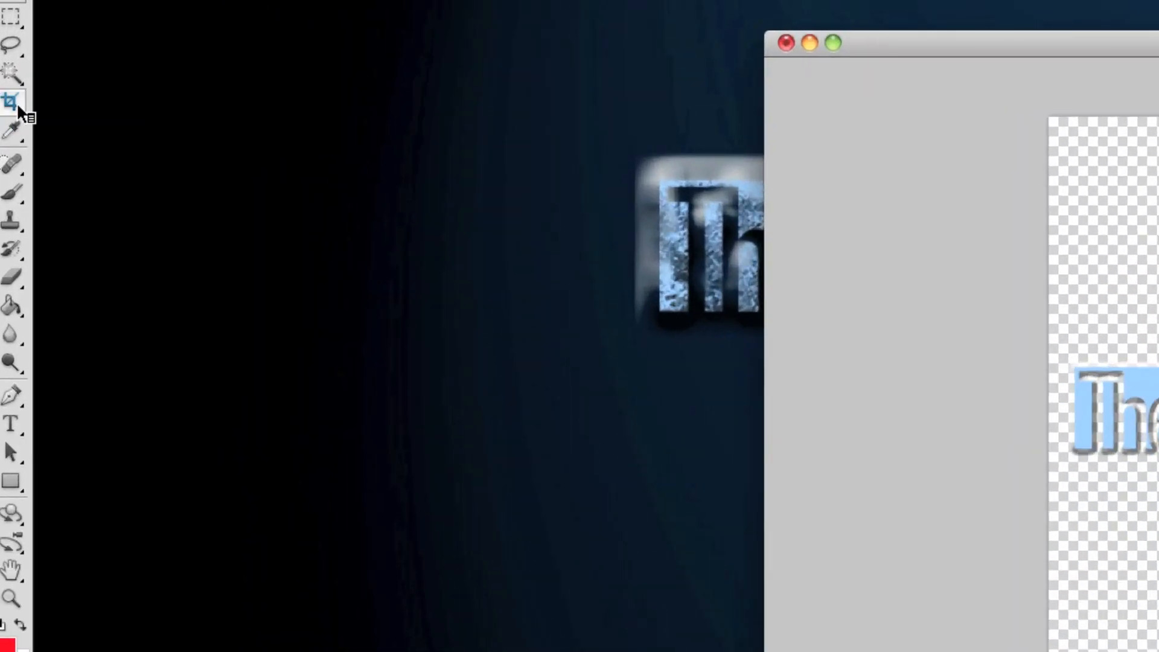
left_click(16, 103)
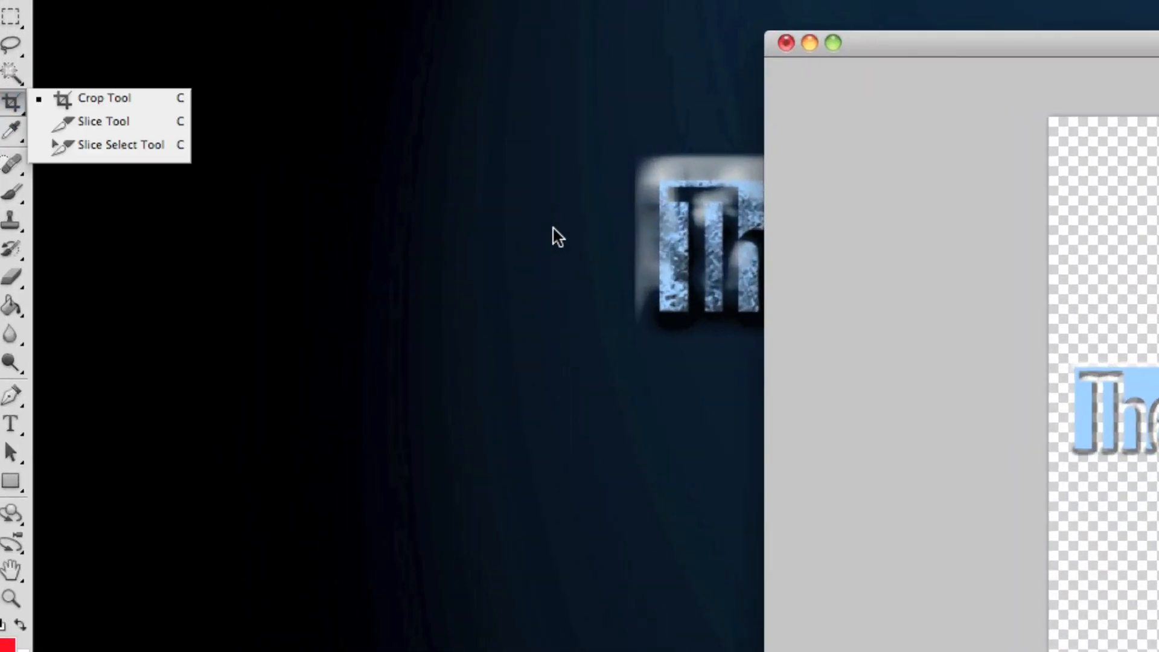
left_click(169, 107)
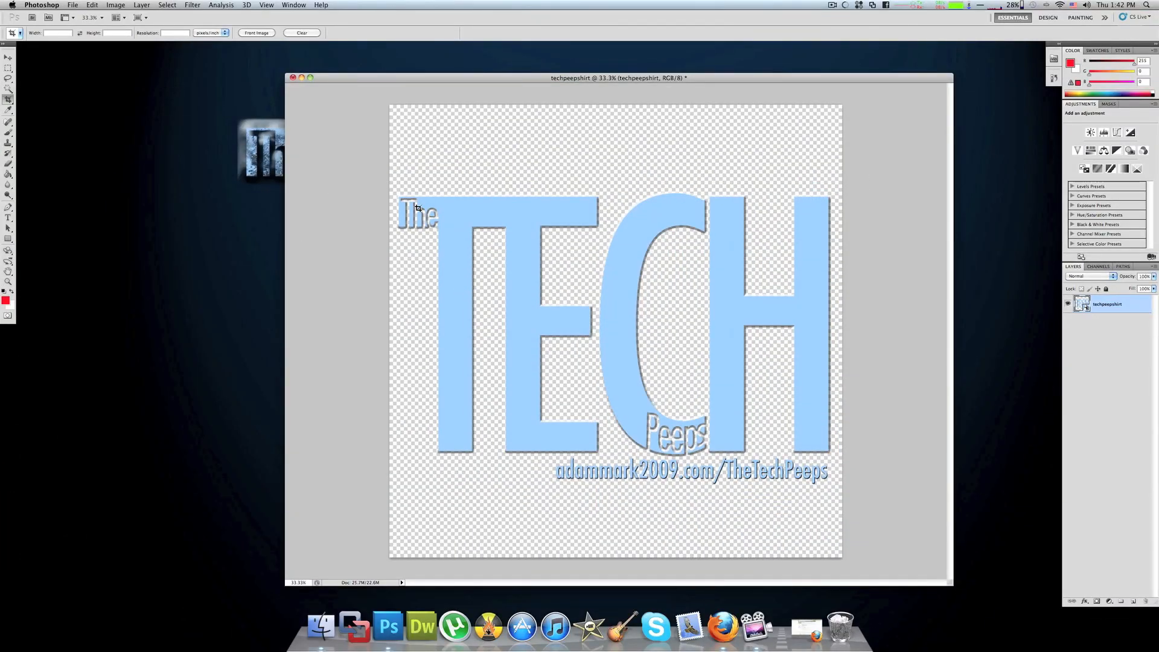
mouse_move(386, 192)
left_mouse_down()
mouse_move(652, 316)
mouse_move(888, 481)
mouse_move(918, 479)
mouse_move(918, 500)
left_mouse_up()
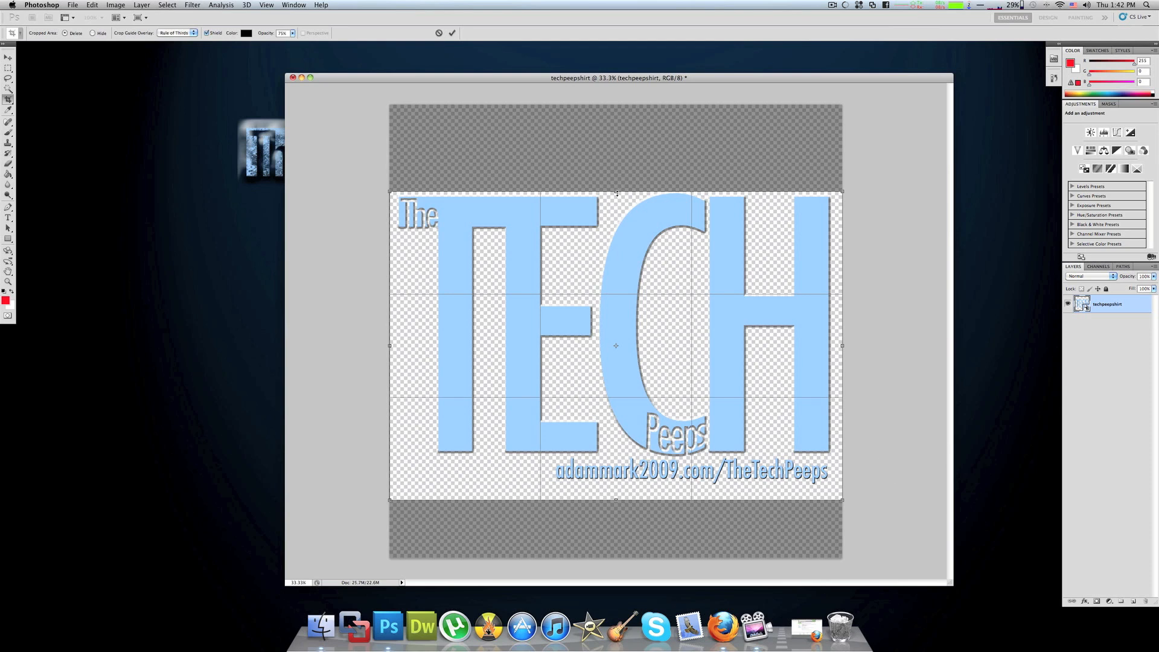
left_click_drag(616, 192, 617, 193)
left_click_drag(616, 189, 616, 186)
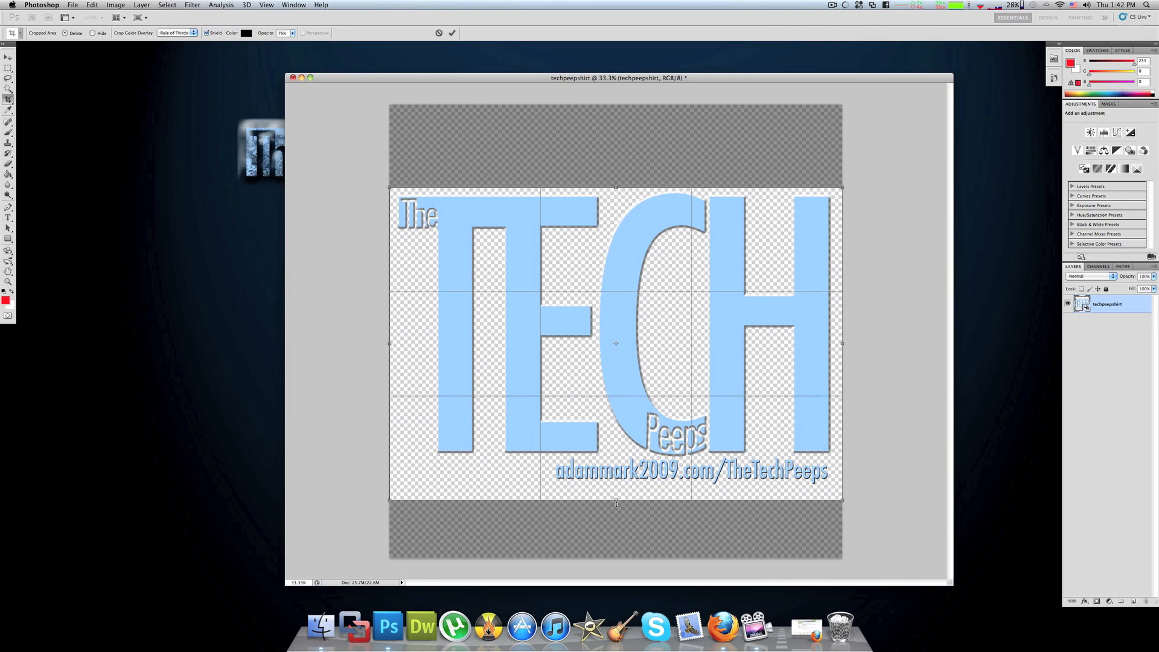
left_click_drag(616, 499, 615, 489)
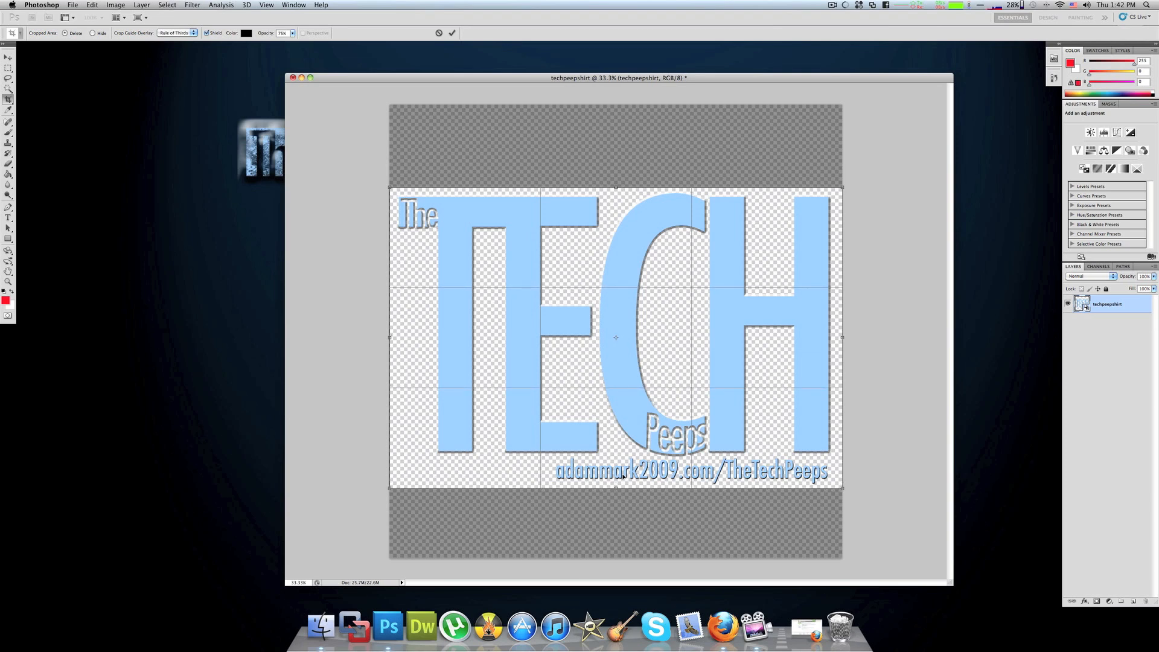
key("Return")
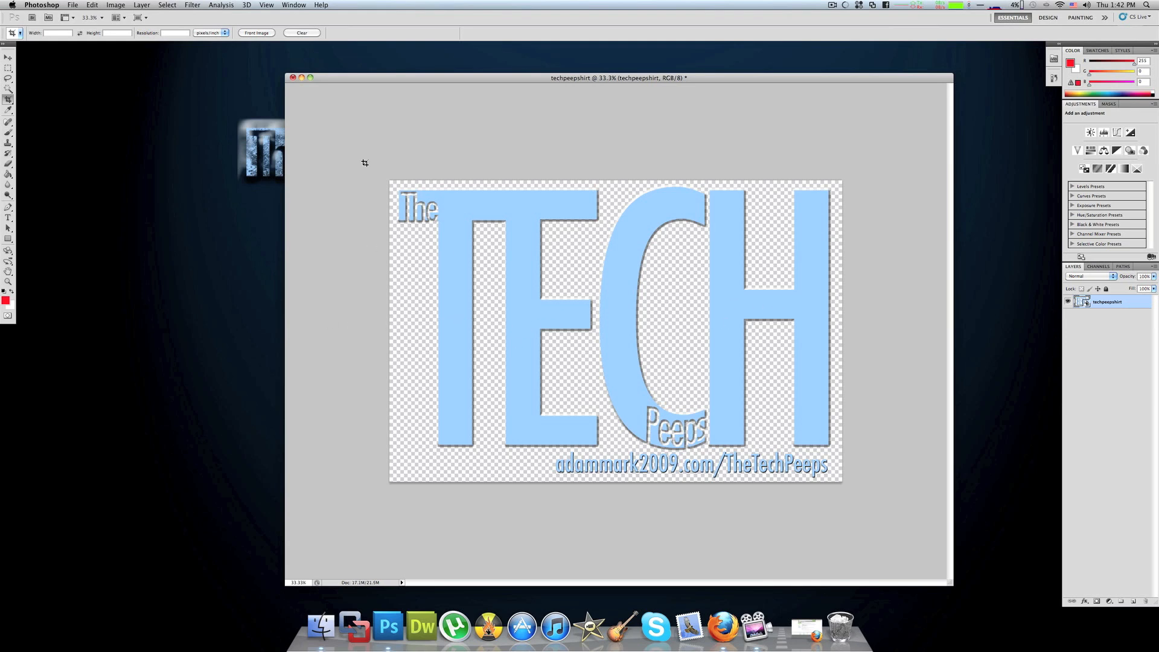
- Check the cropped image's pixel dimensions and resolution in Image Size, and leave without changing them
left_click(125, 5)
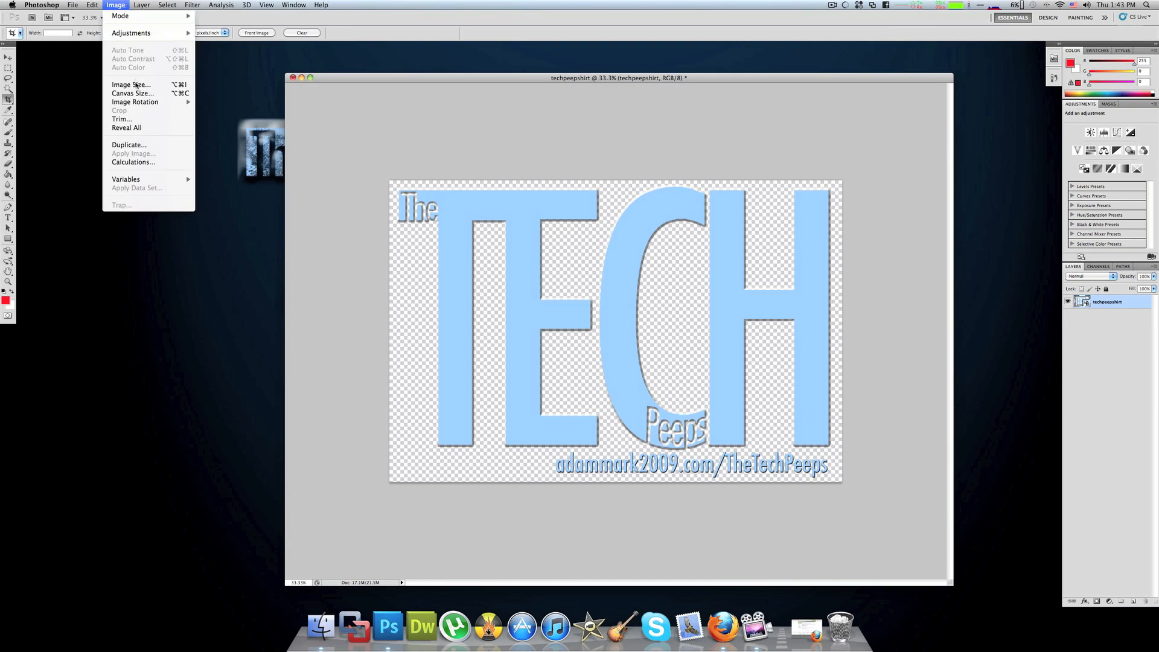
left_click(142, 87)
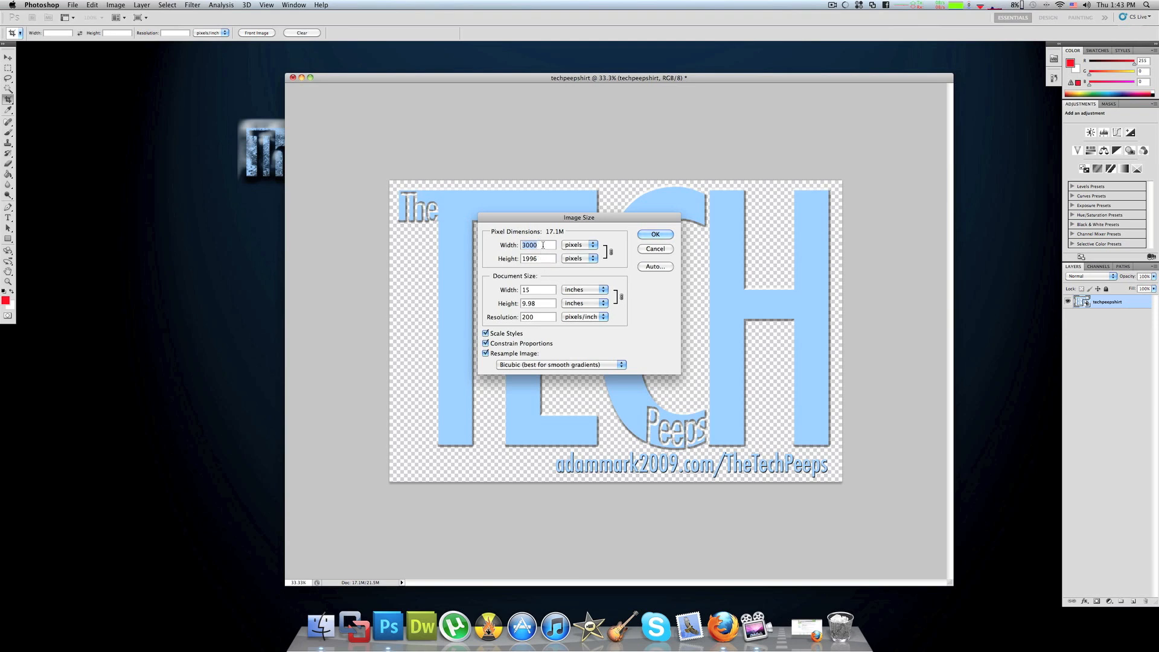
key("Escape")
- Save a copy of the design to the Desktop in PNG format as techpeepshirt.png with interlacing set to None
left_click(73, 4)
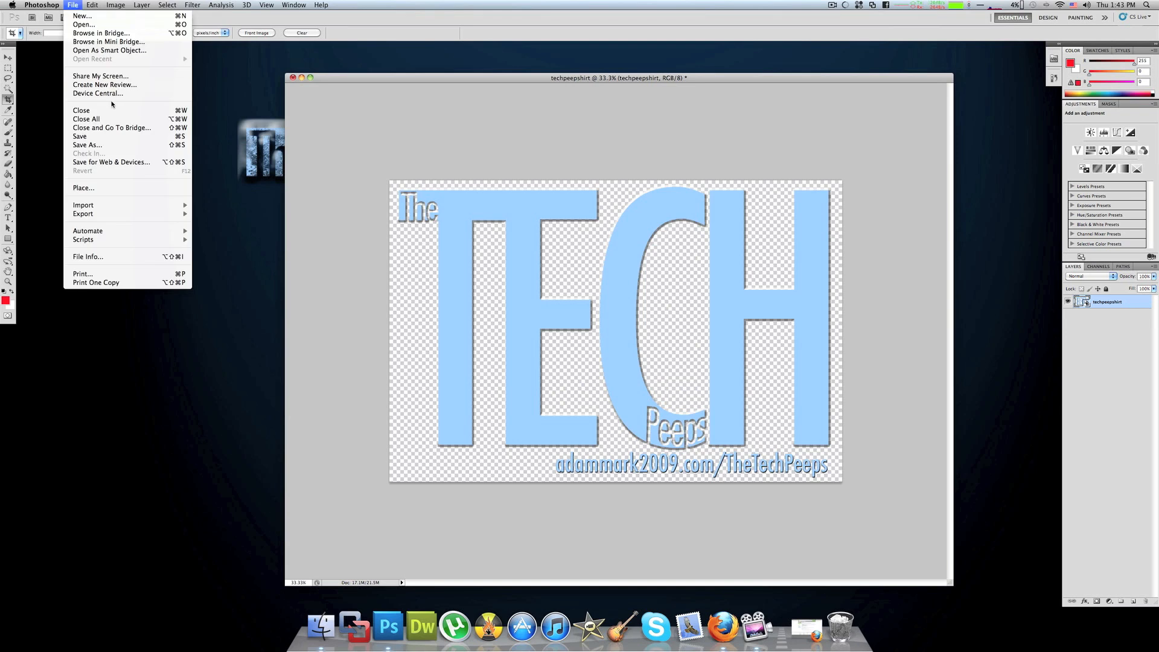
left_click(116, 146)
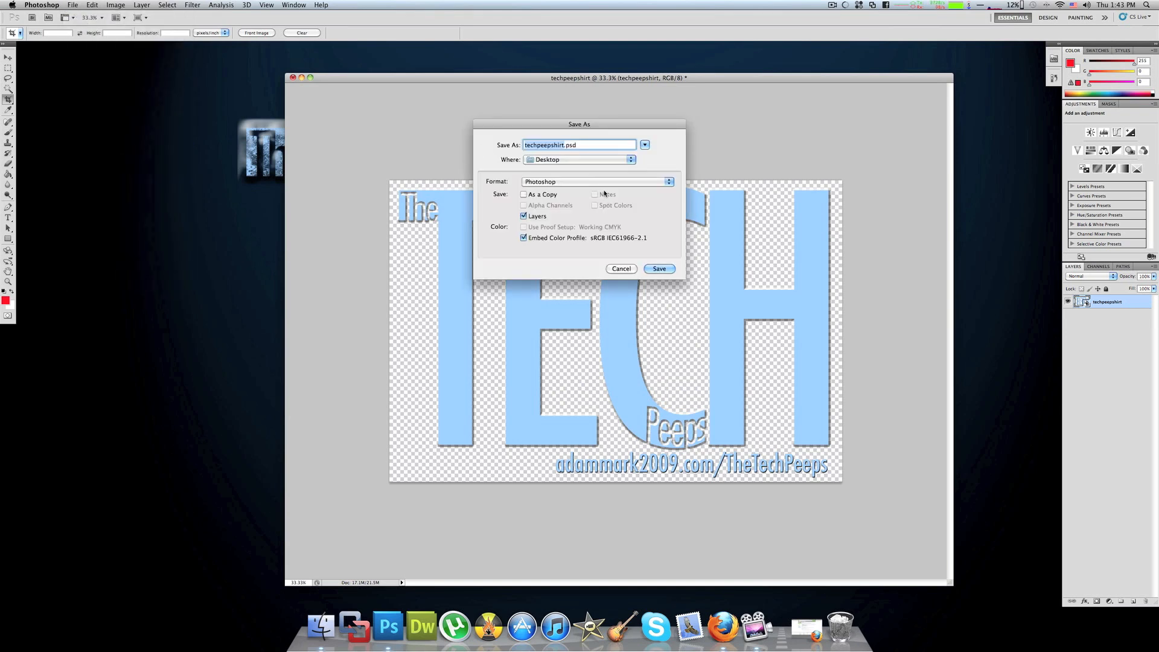
left_click(589, 160)
left_click(589, 160)
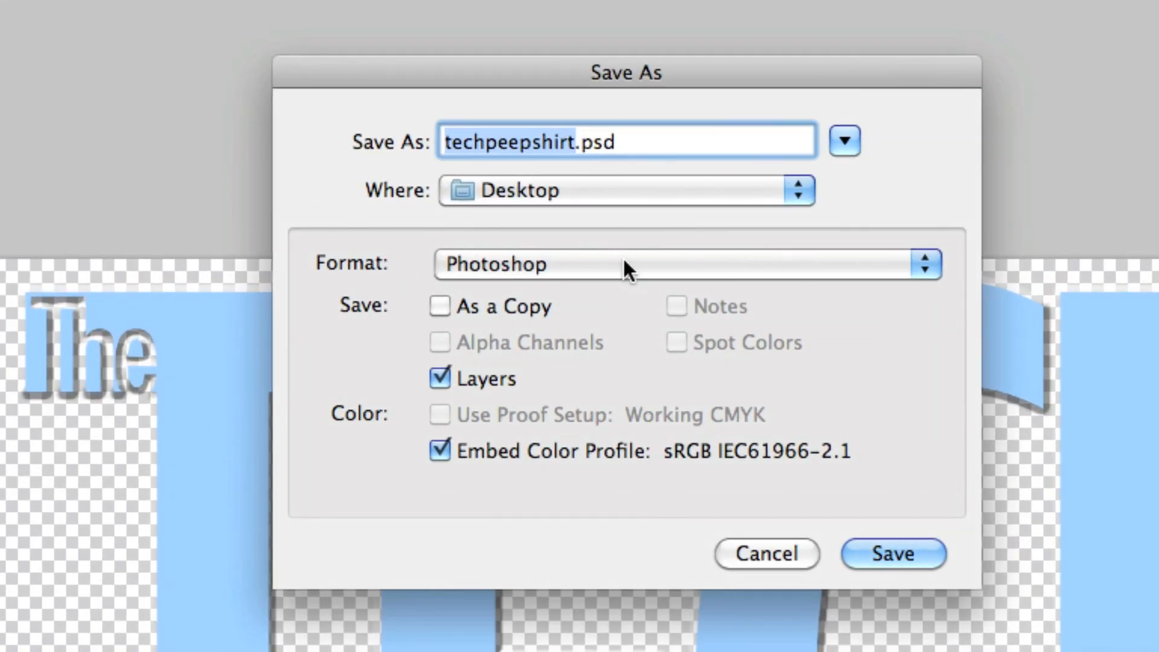
left_click(622, 261)
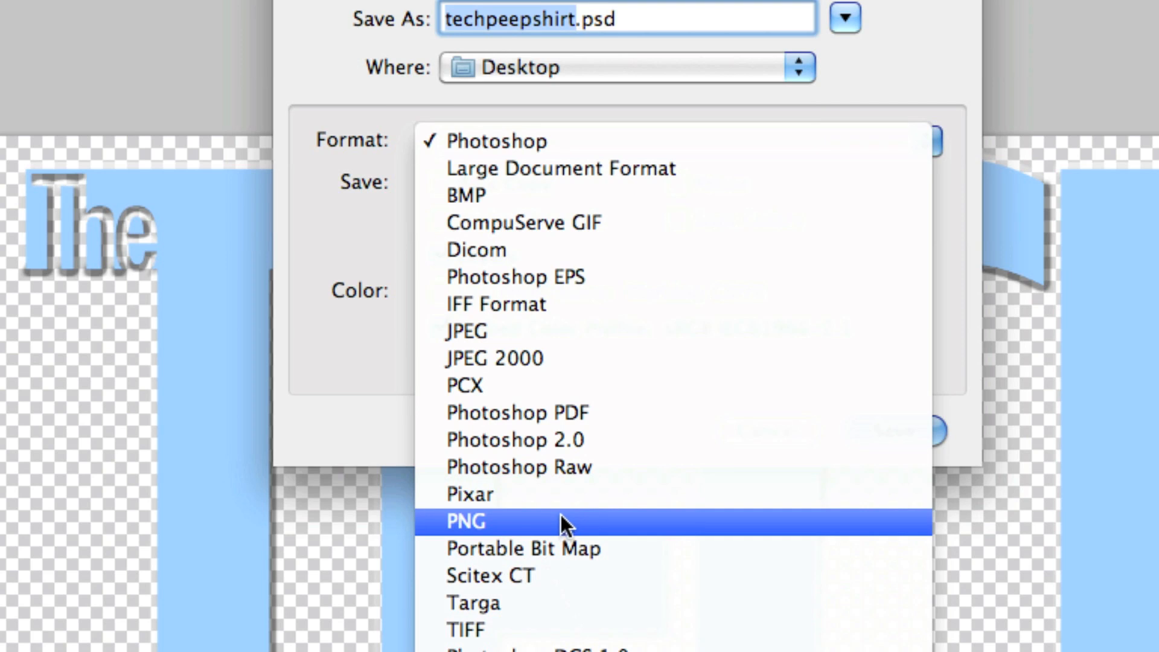
left_click(488, 524)
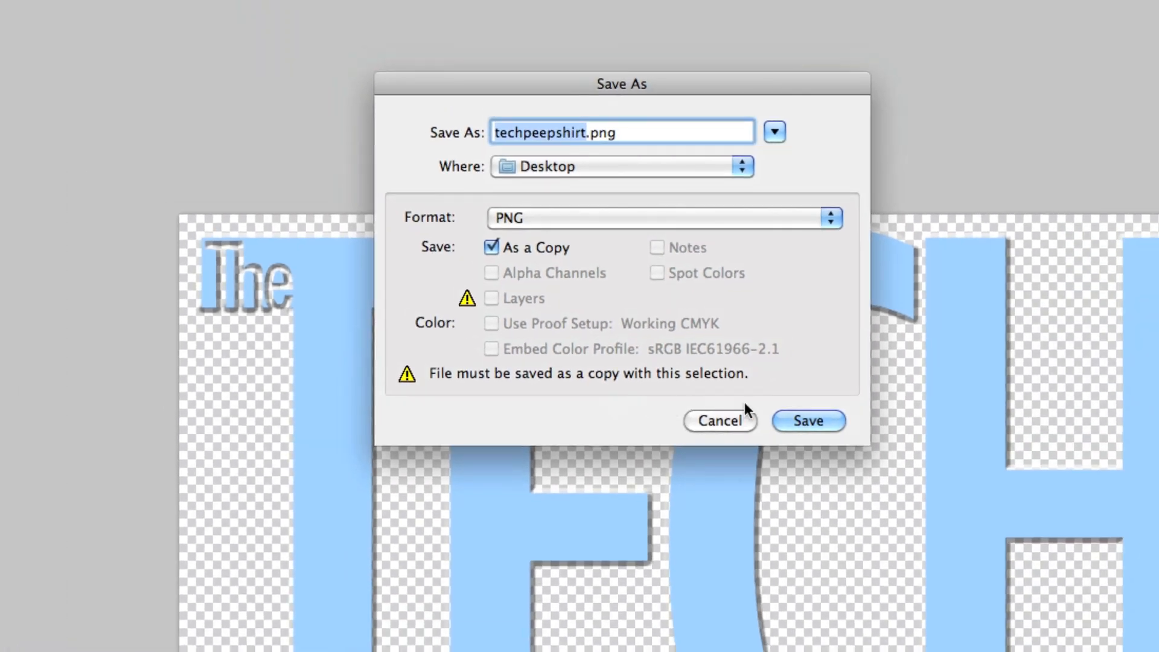
left_click(795, 412)
left_click(774, 223)
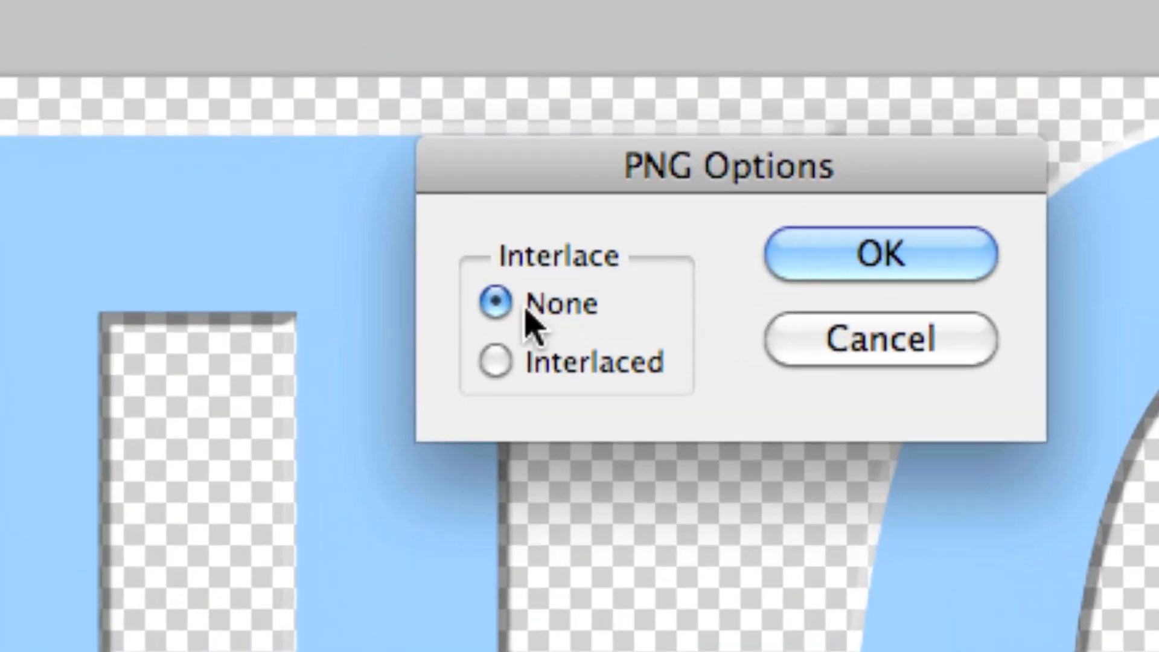
left_click(792, 273)
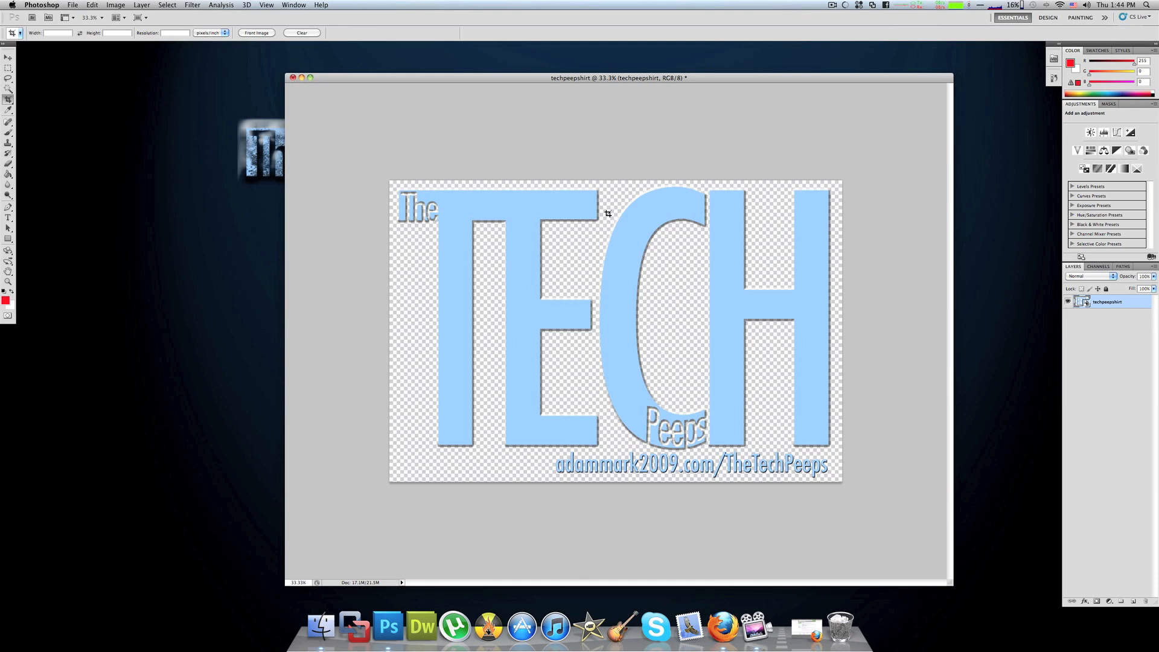
- Minimize the document, switch to Firefox, and choose techpeepshirt.png from the Desktop as the file for Spreadshirt's design upload
left_click(302, 78)
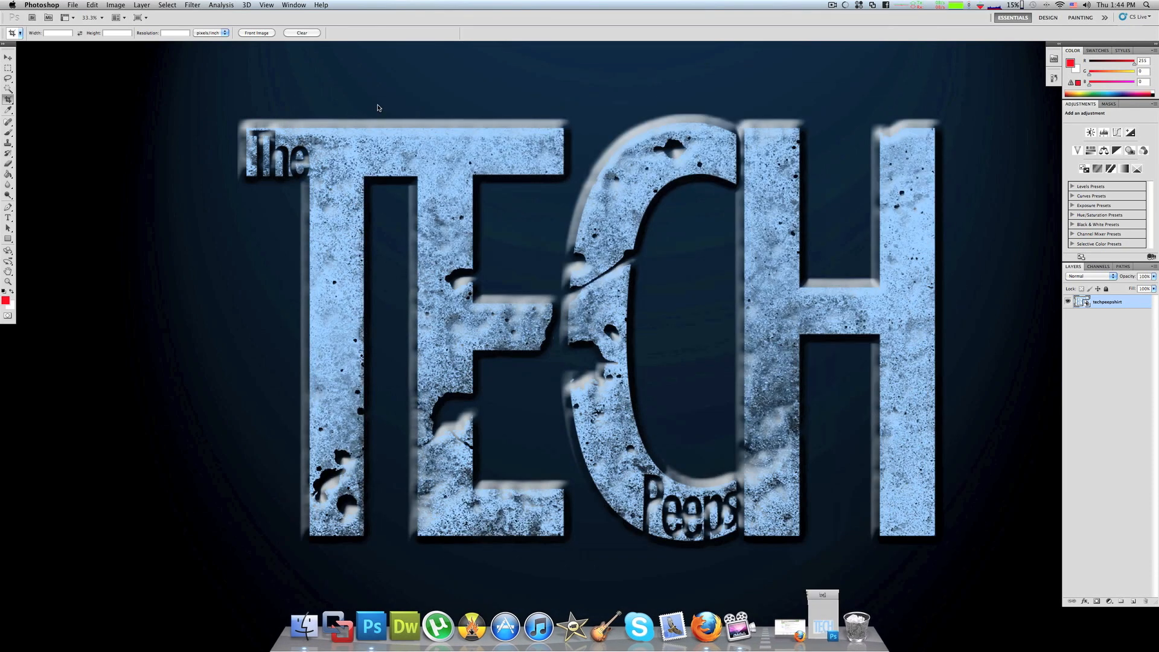
left_click(797, 627)
left_click(504, 321)
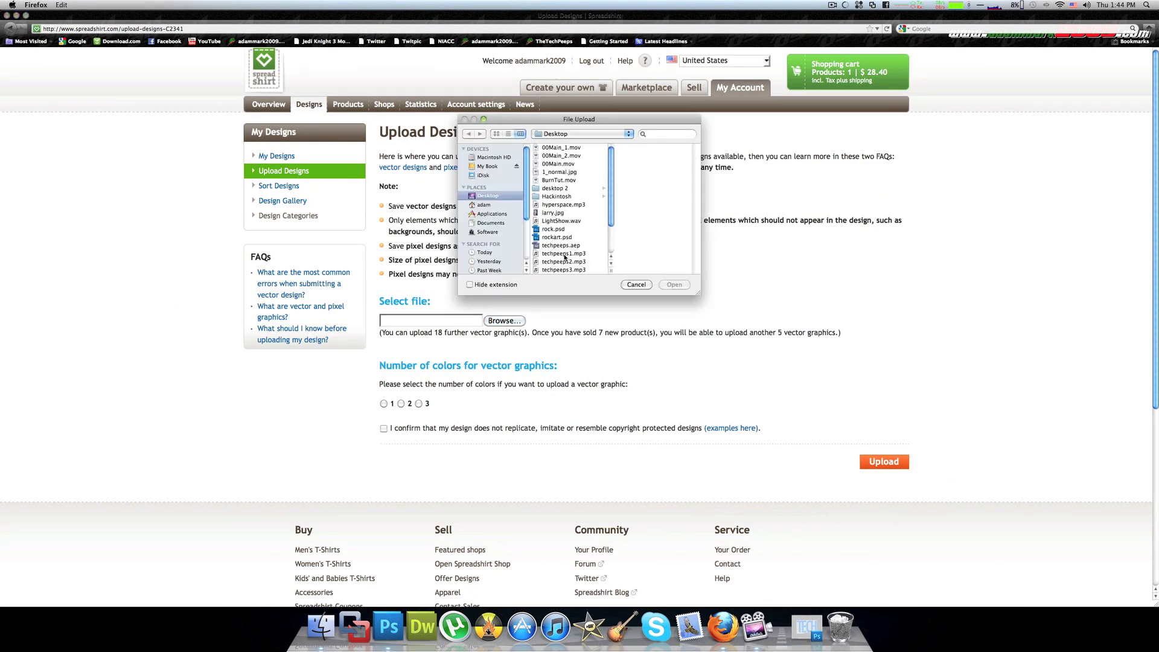
scroll(562, 210, "down", 4)
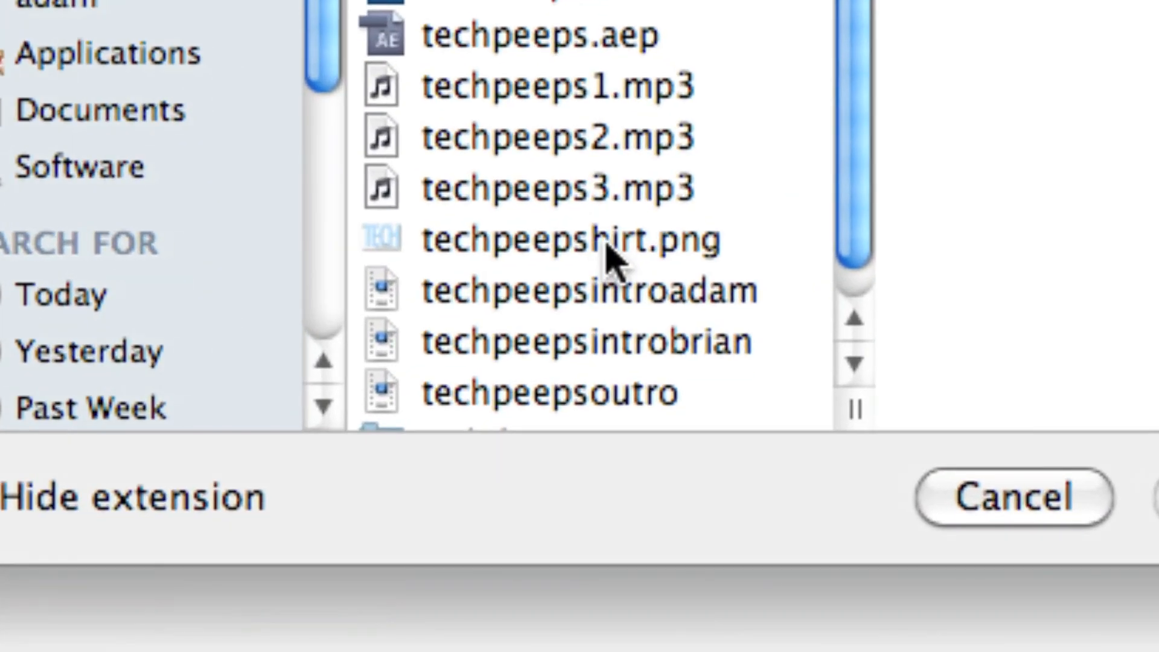
left_click(612, 253)
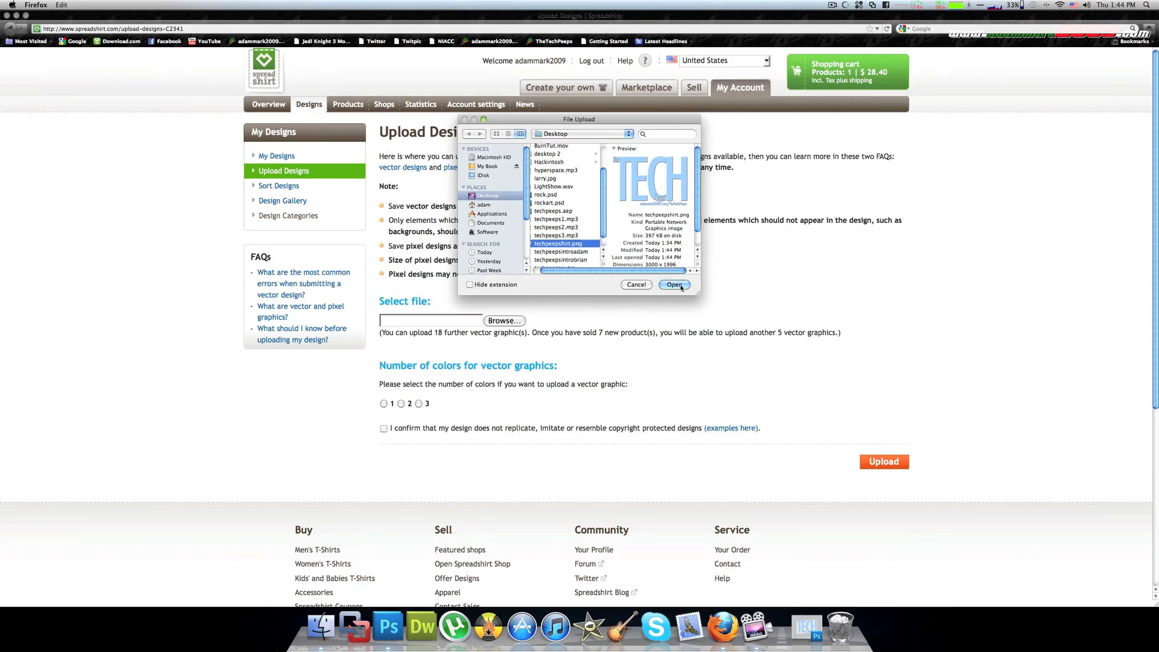
left_click(678, 286)
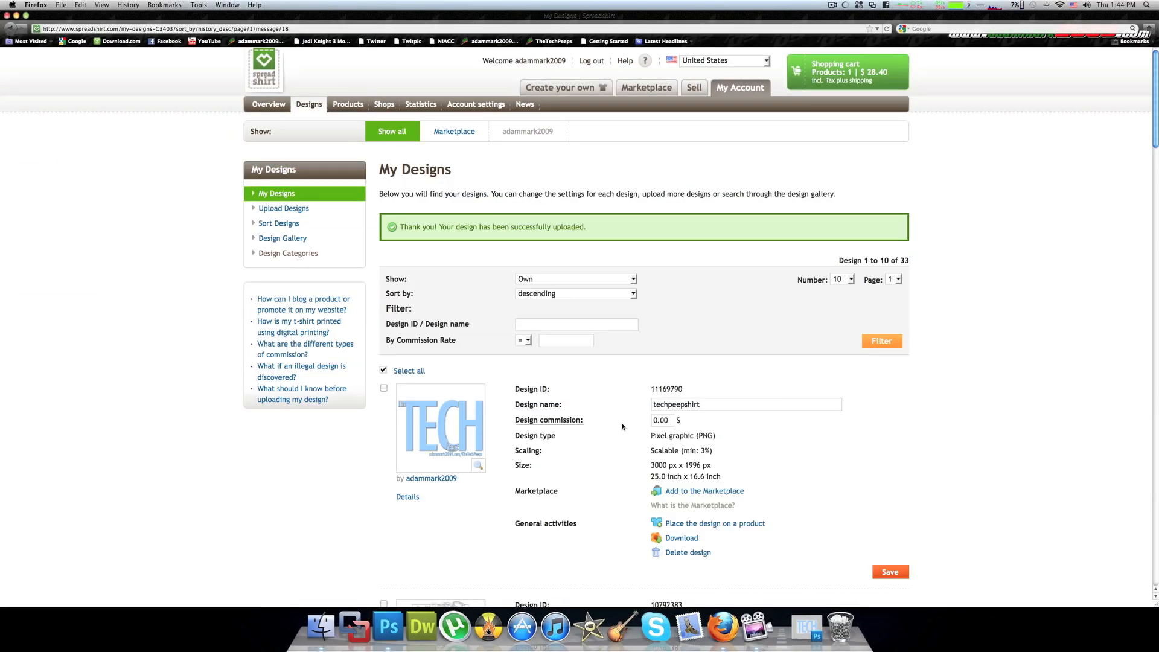
- Place the uploaded techpeepshirt design on a product from the My Designs list
scroll(623, 427, "down", 4)
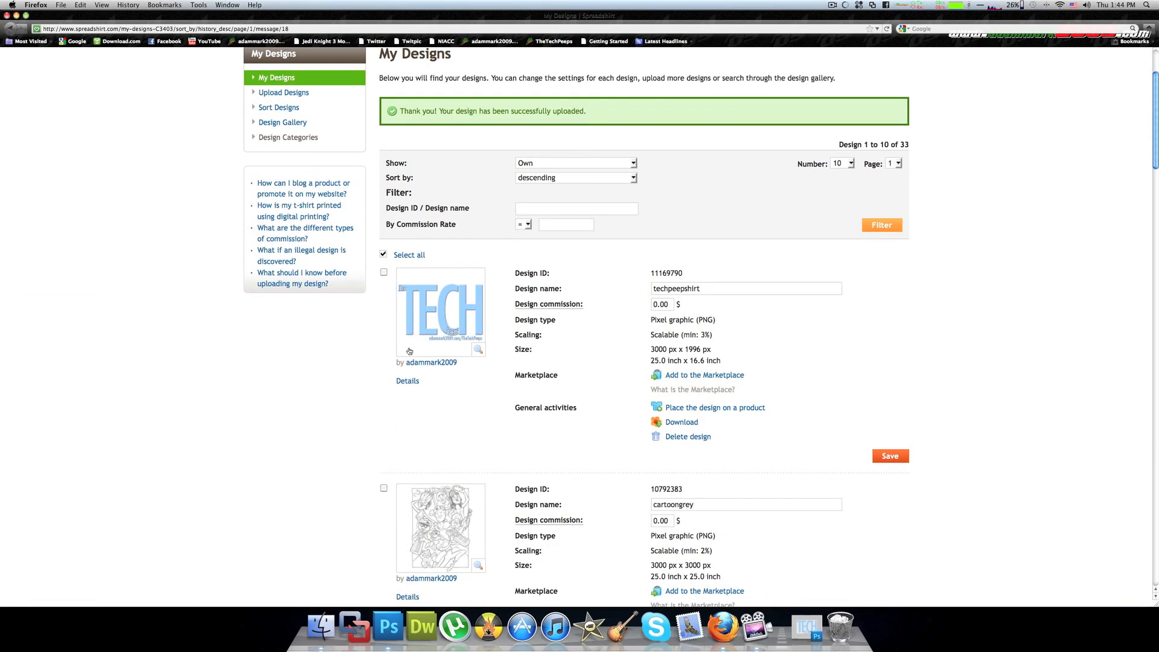
left_click(706, 290)
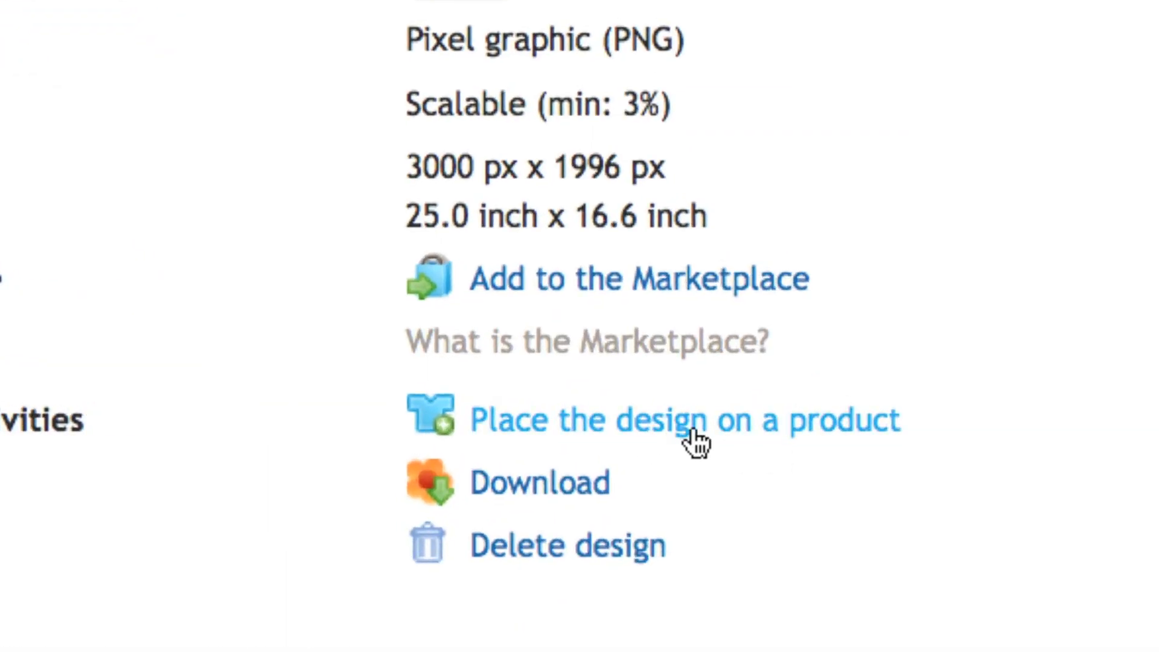
left_click(694, 436)
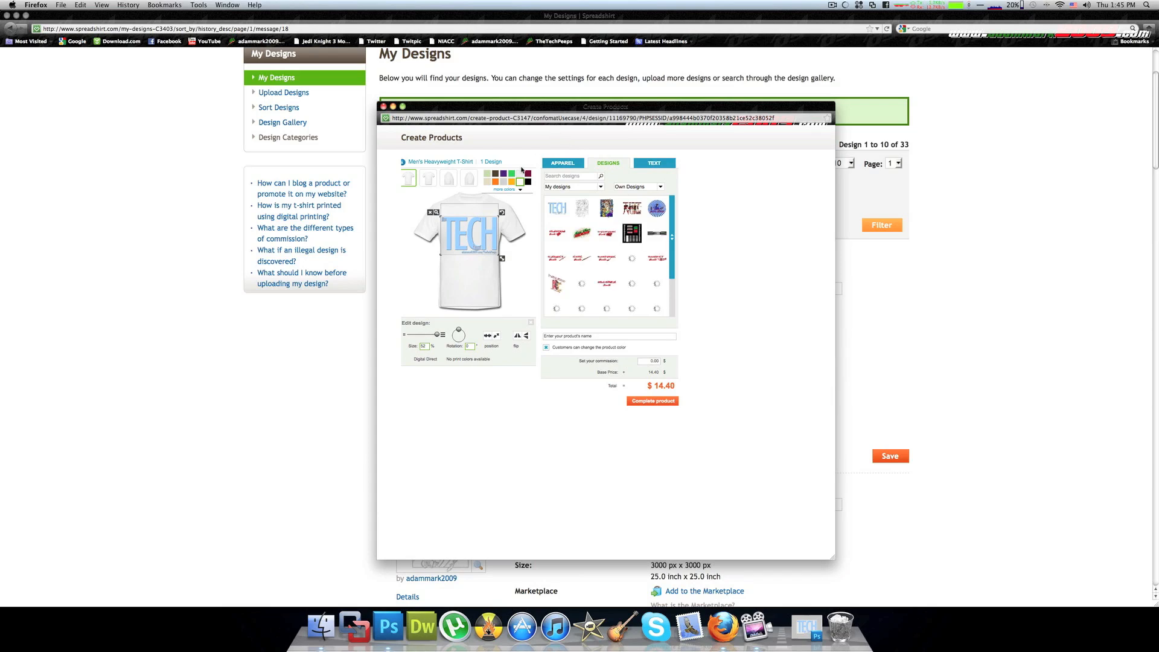
left_click(507, 189)
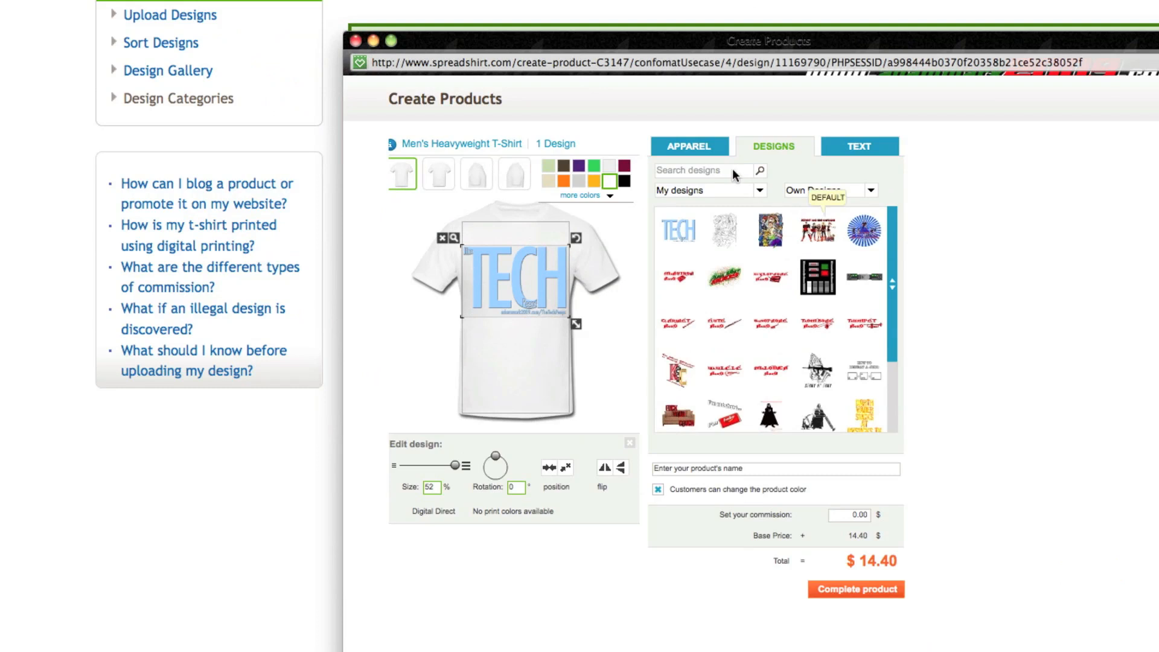
- Browse the apparel catalogue and try the tie-dye T-shirt, the Men's Polo Heavyweight Shirt and the Kid's Crewneck Sweatshirt
left_click(700, 146)
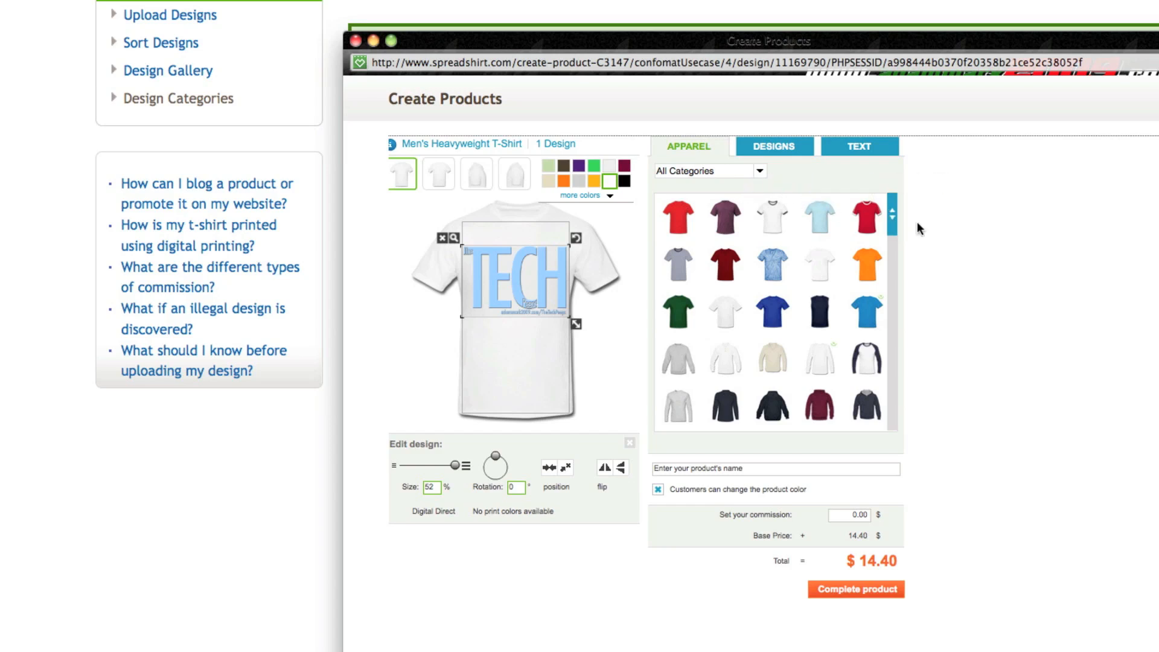
left_click(775, 272)
scroll(815, 282, "down", 5)
scroll(815, 283, "up", 8)
left_click(817, 341)
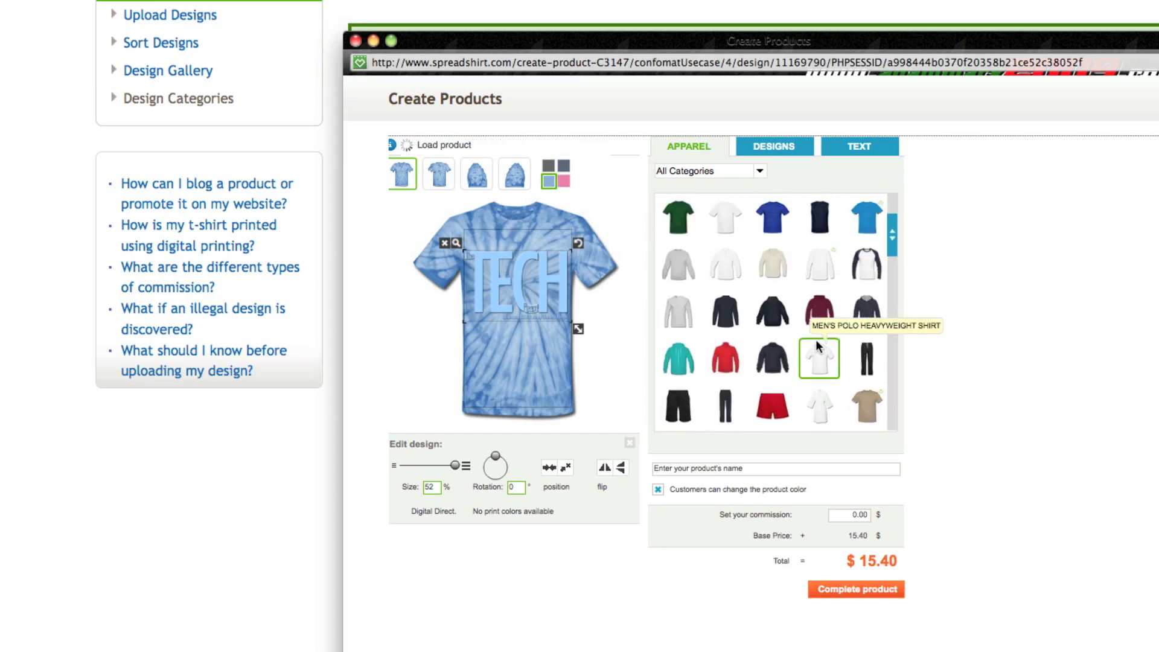
scroll(817, 339, "down", 5)
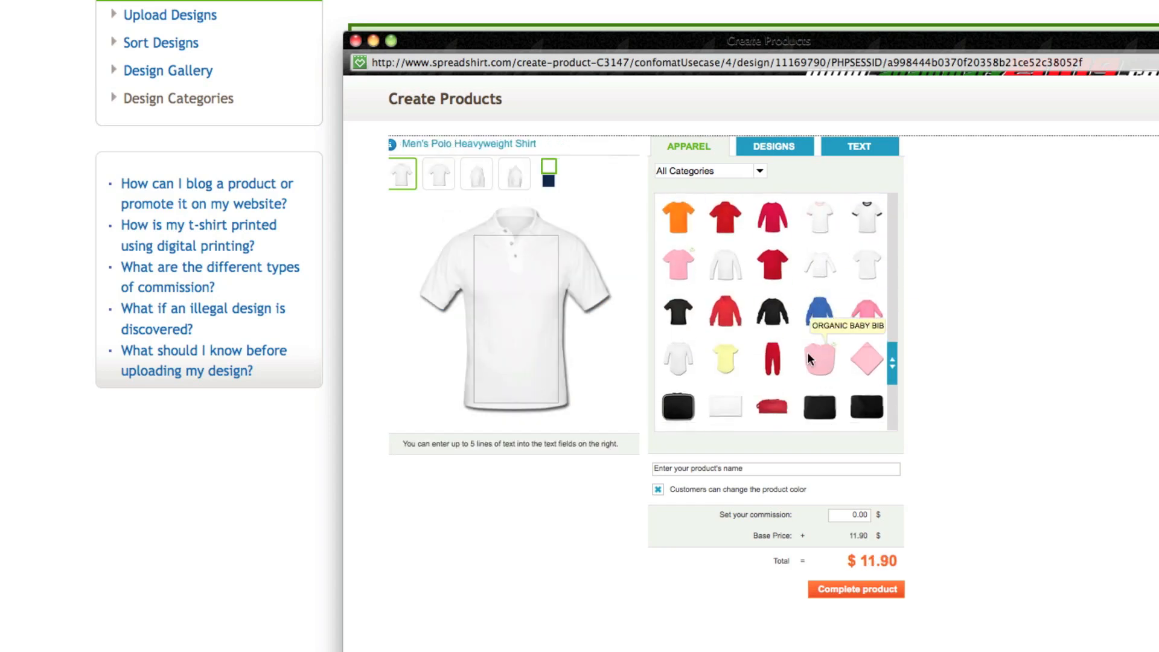
left_click(780, 317)
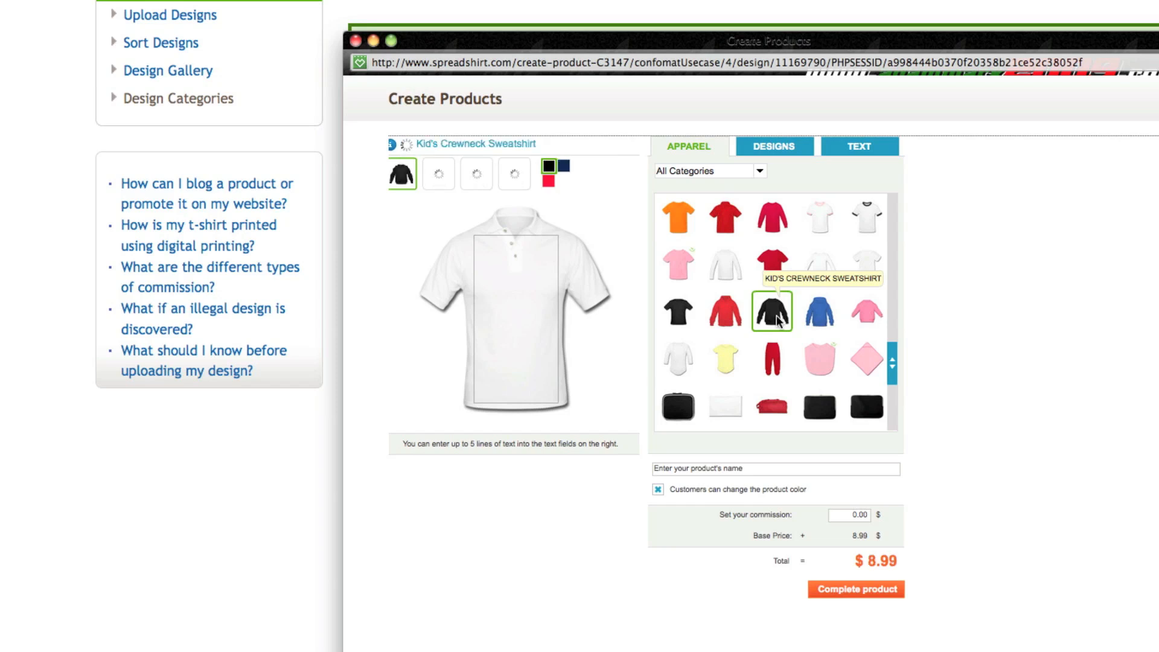
scroll(780, 320, "down", 6)
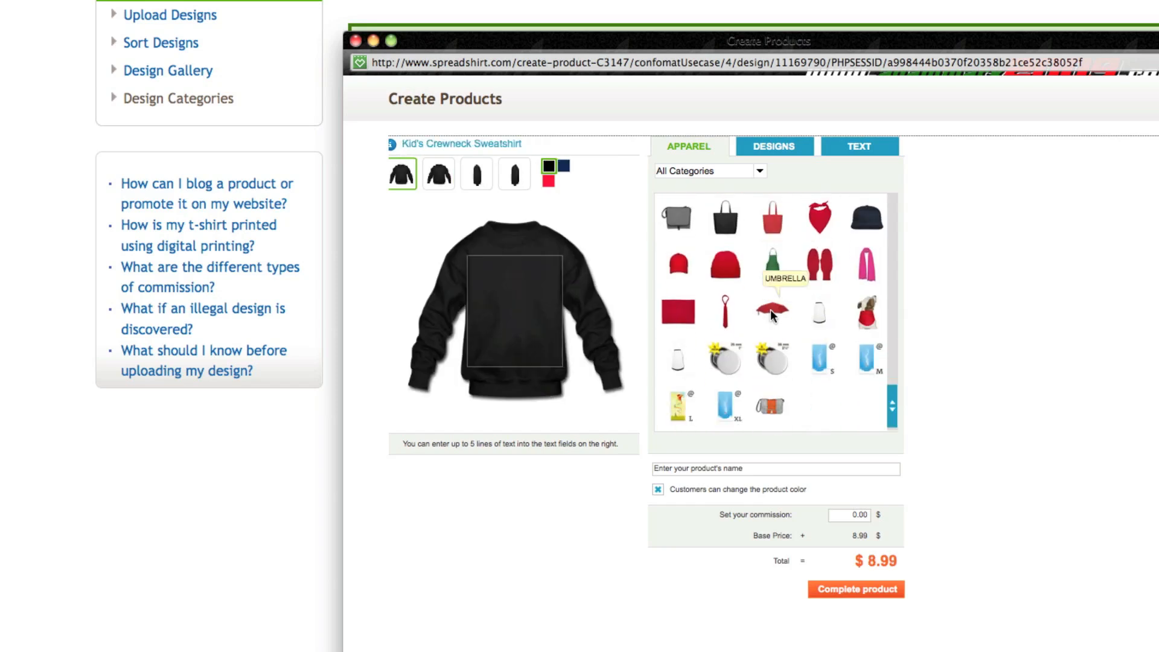
scroll(735, 398, "up", 1)
scroll(740, 390, "up", 5)
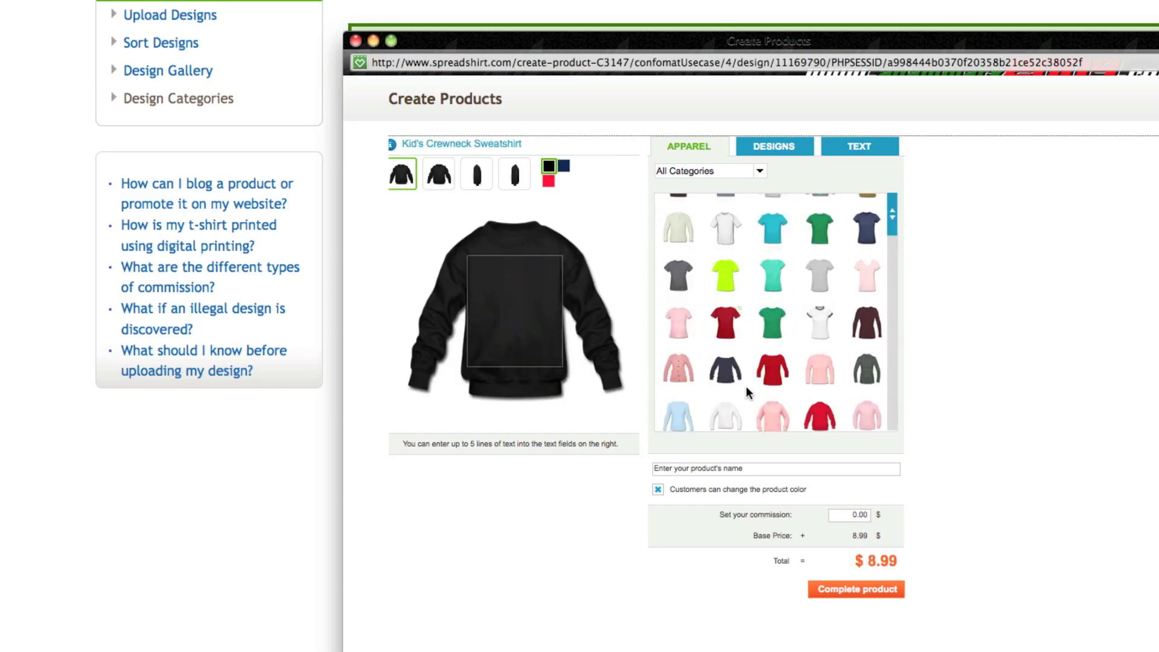
- Choose the Men's Standard Weight T-Shirt as the product and add the TECH design to it
left_click(772, 216)
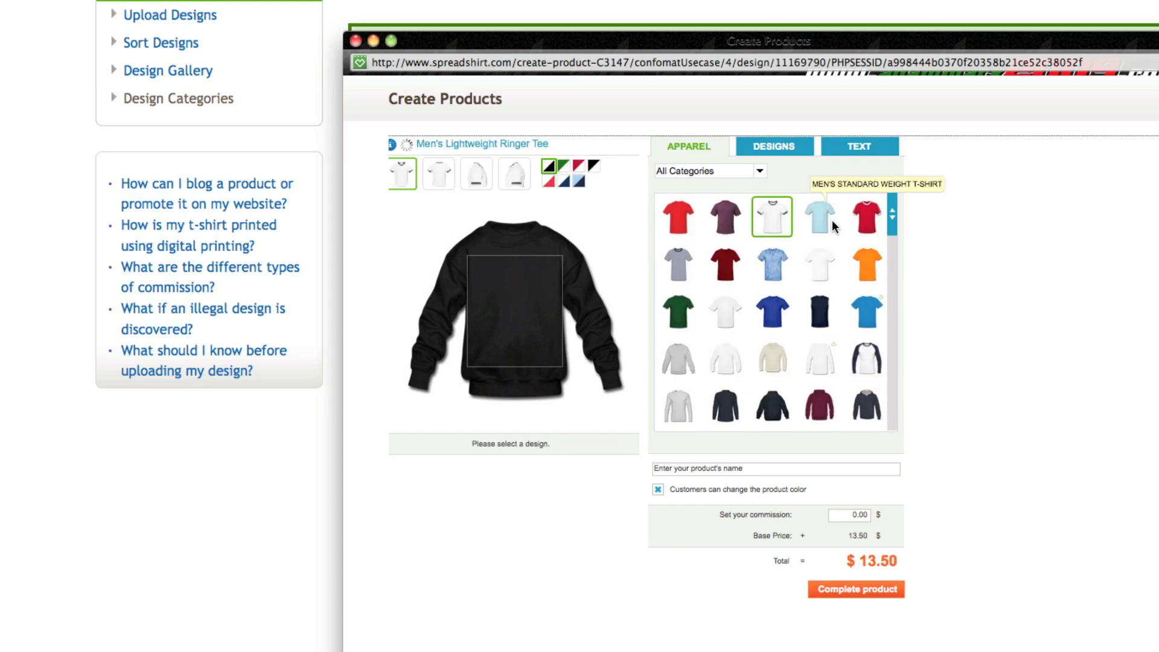
left_click(821, 213)
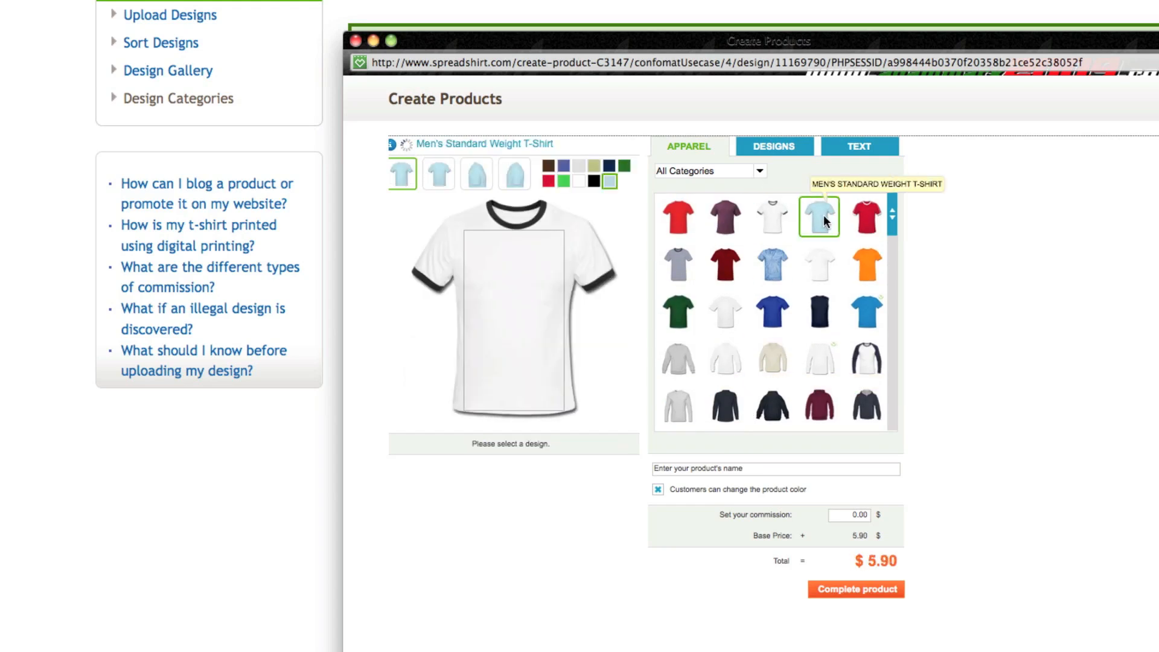
left_click(774, 146)
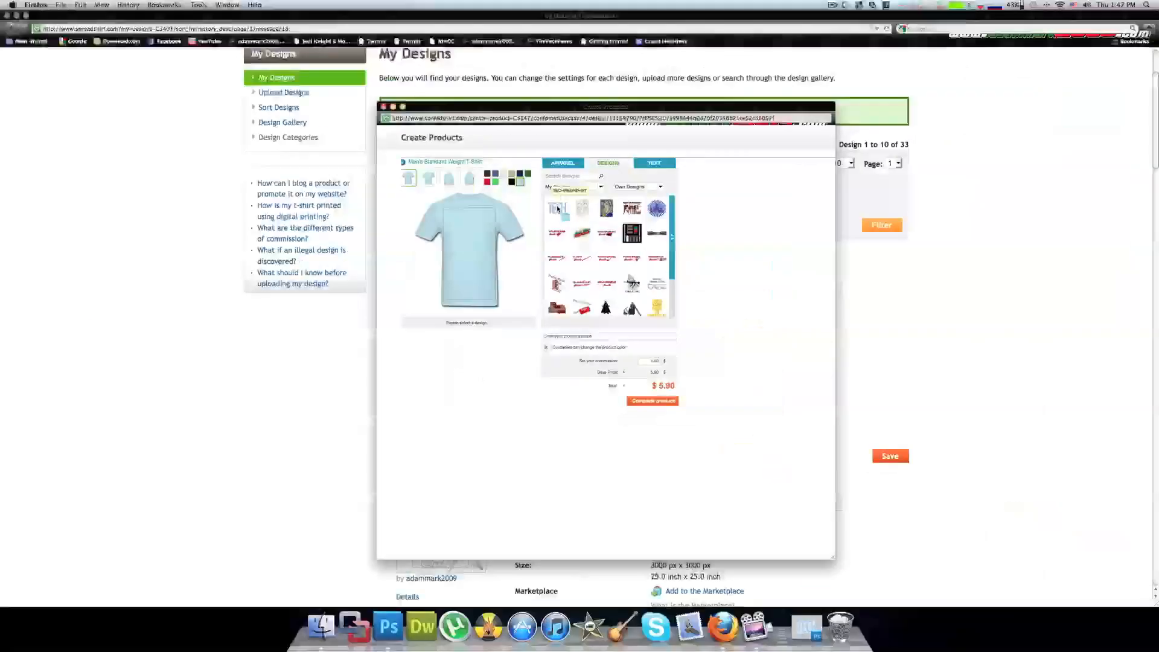
left_click(557, 209)
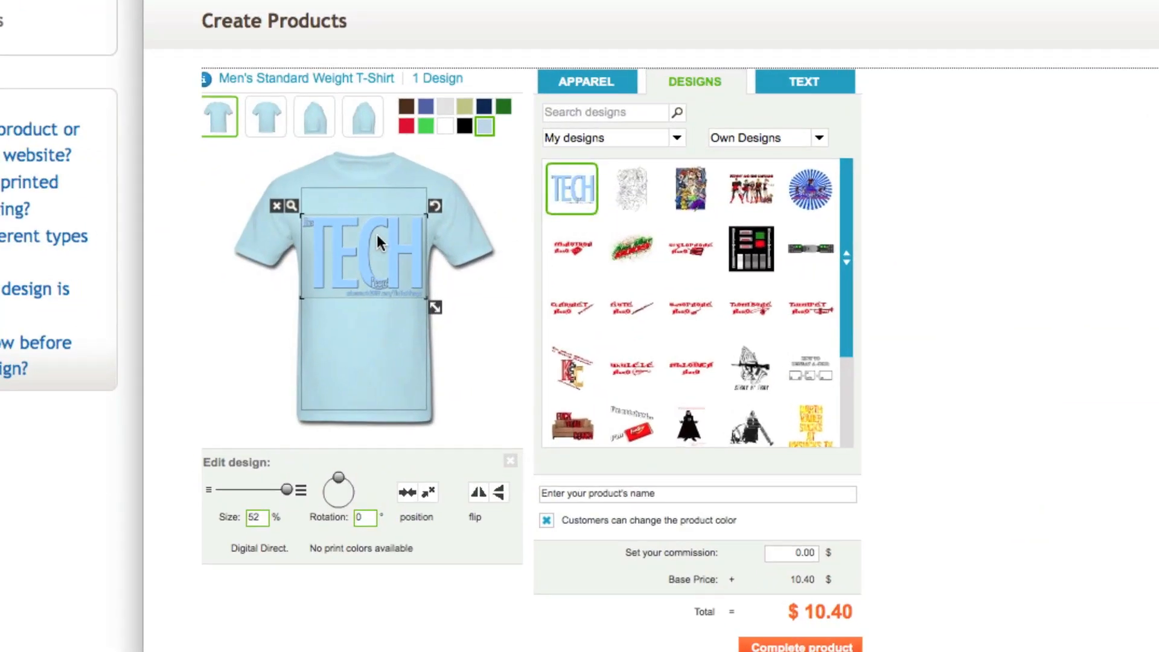
- Preview the T-shirt in blue, white, black and dark green
left_click(422, 110)
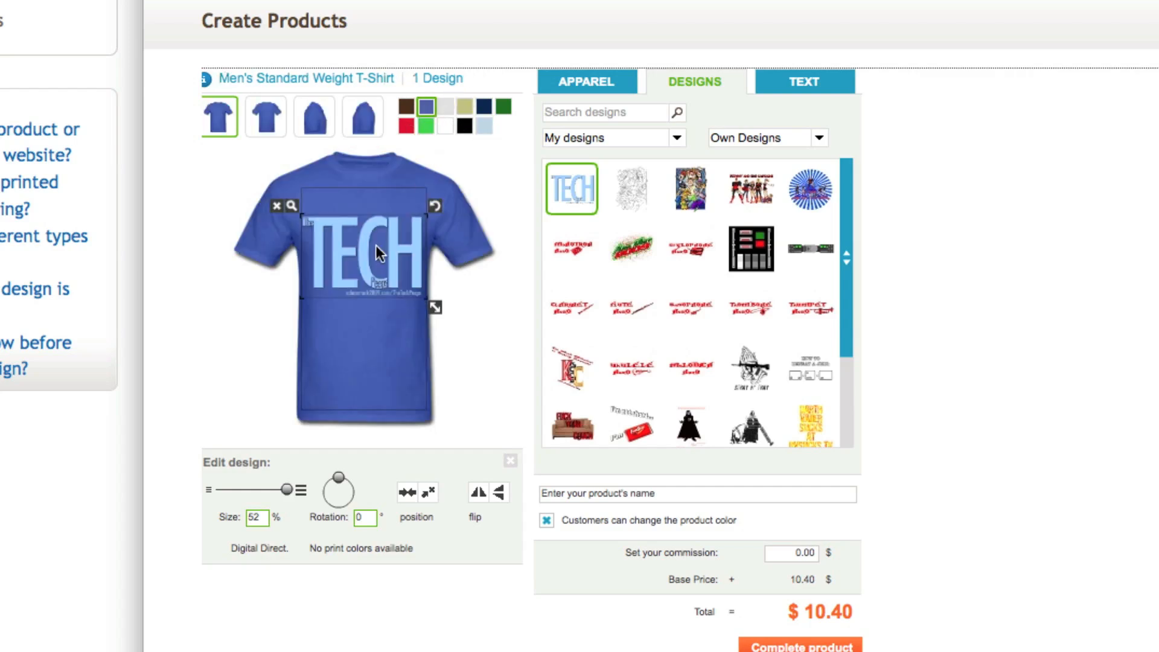
left_click(447, 126)
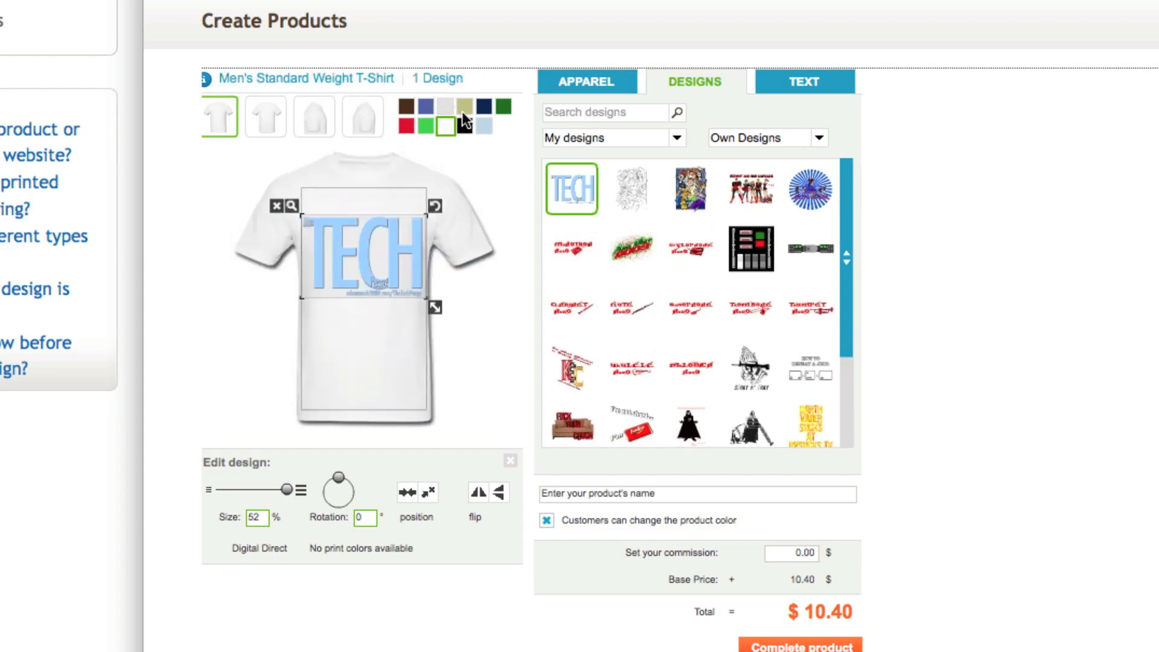
left_click(465, 126)
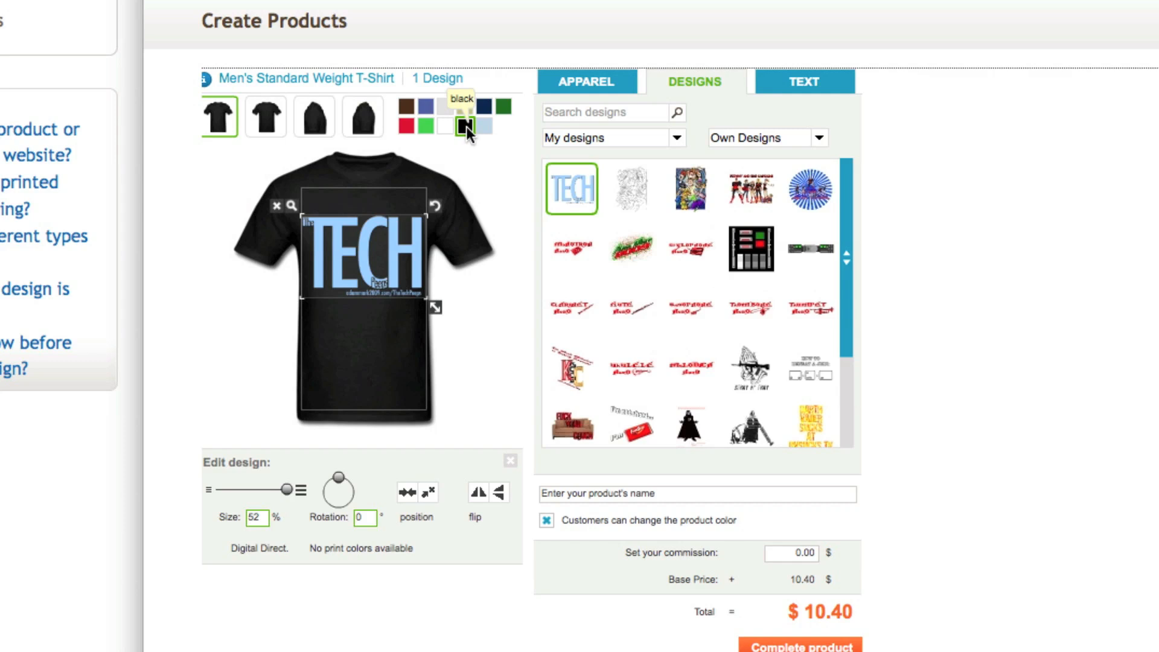
left_click(500, 109)
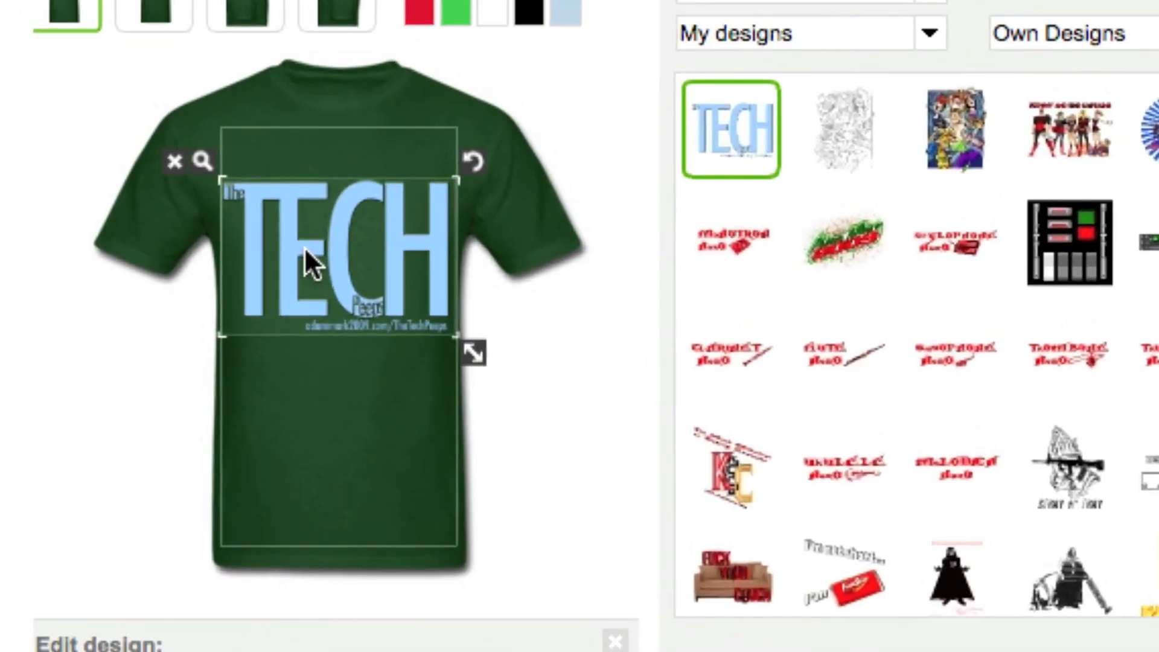
- Try to enlarge the TECH design, and move it up to the upper edge of the shirt's print area
left_click_drag(480, 355, 501, 378)
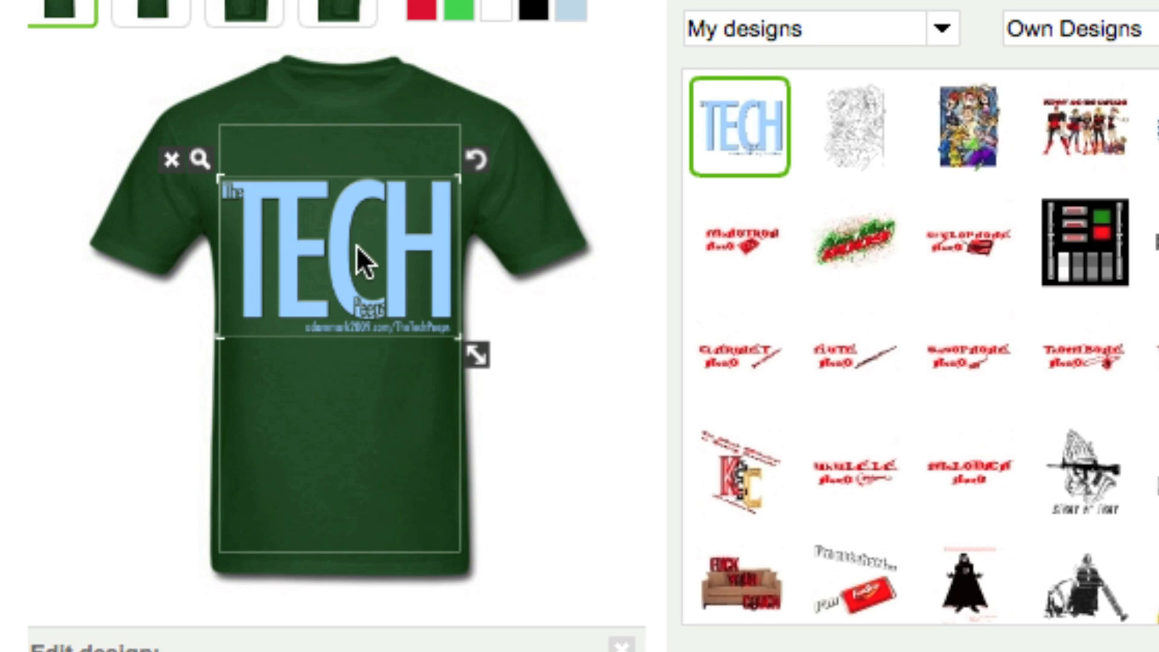
left_click_drag(356, 243, 355, 219)
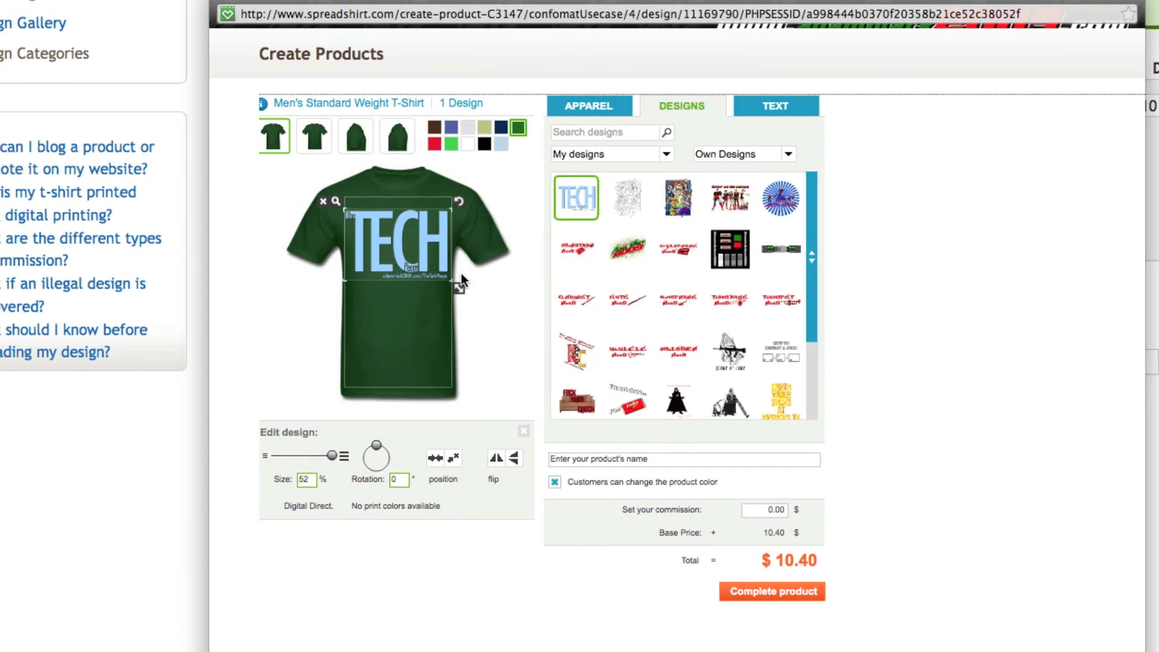
- Name the product "Men's TheTechPeeps T-shirt" and set the shirt color to black
left_click(654, 457)
type("Men's TheTechPe")
left_click(484, 144)
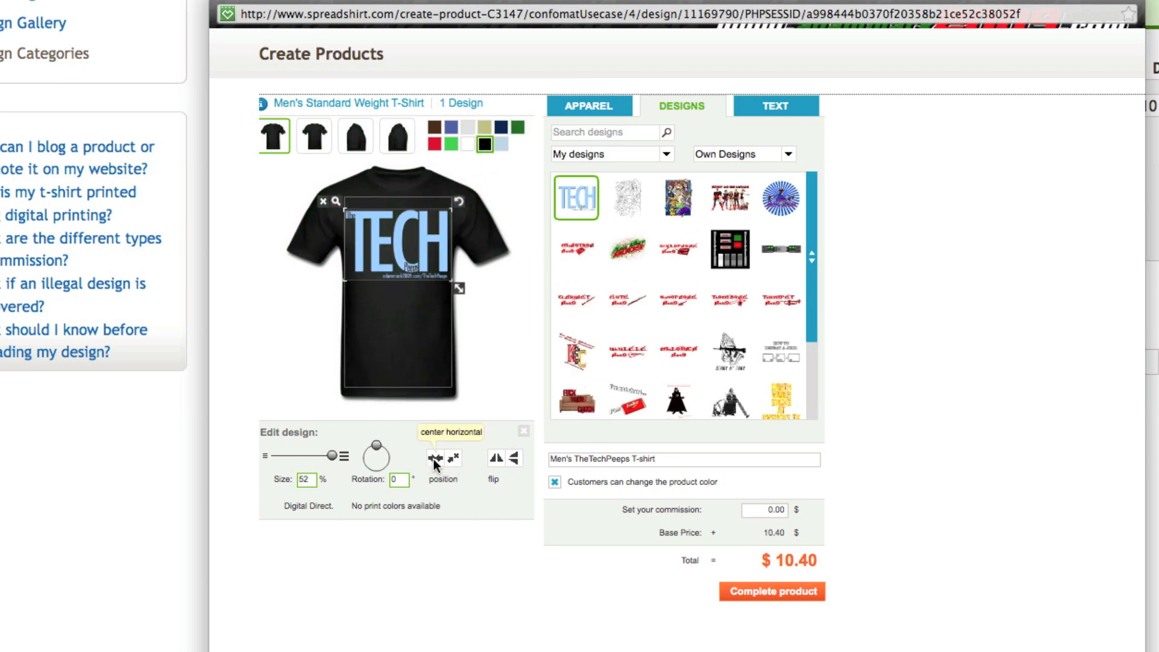
- Try flipping the TECH design horizontally and flip it back
left_click(496, 461)
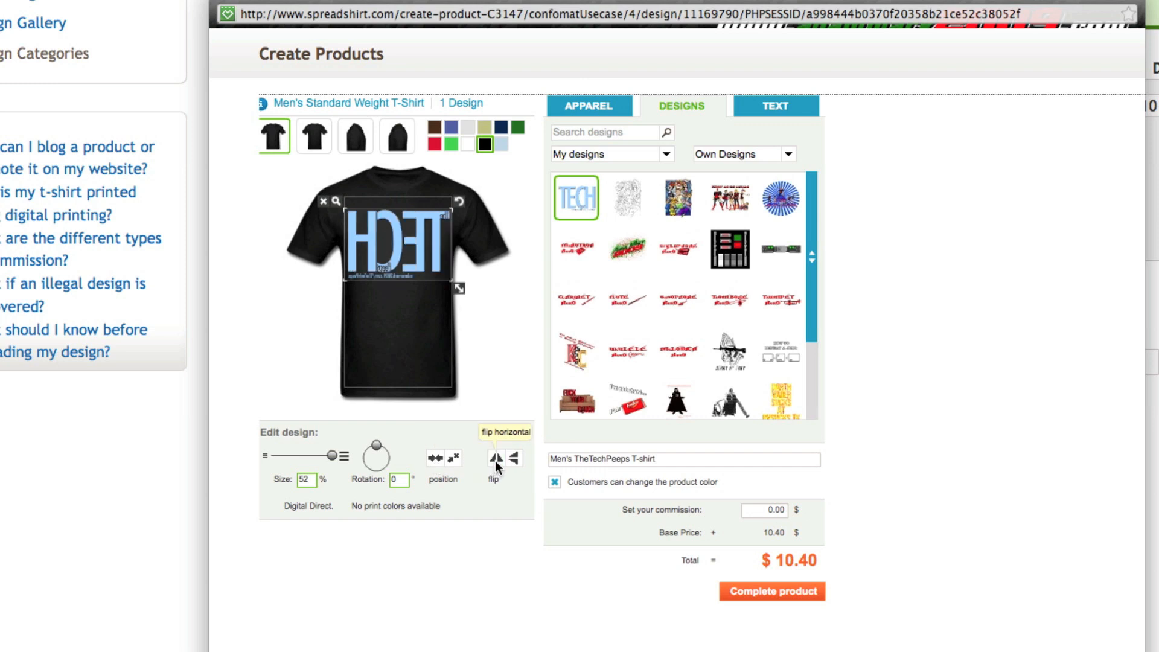
left_click(496, 462)
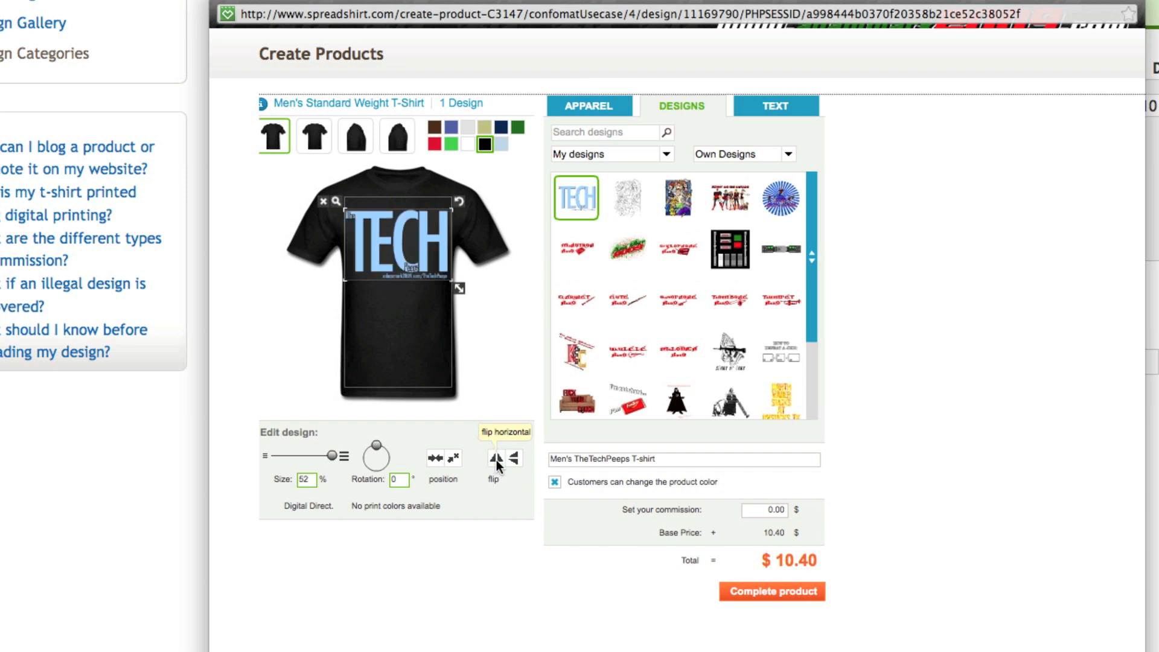
- Try flipping the TECH design vertically and flip it back
left_click(516, 459)
left_click(516, 459)
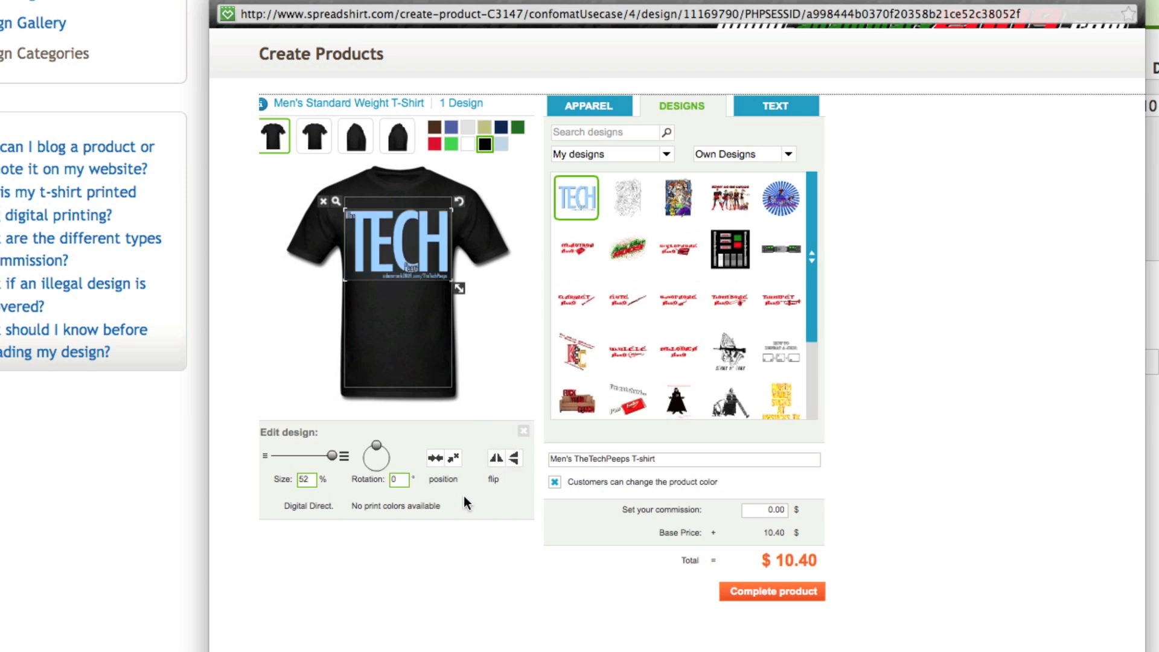
- Set the shirt's commission to $2.00 and complete the product, closing the designer
left_click(772, 511)
type("2.00")
left_click(778, 596)
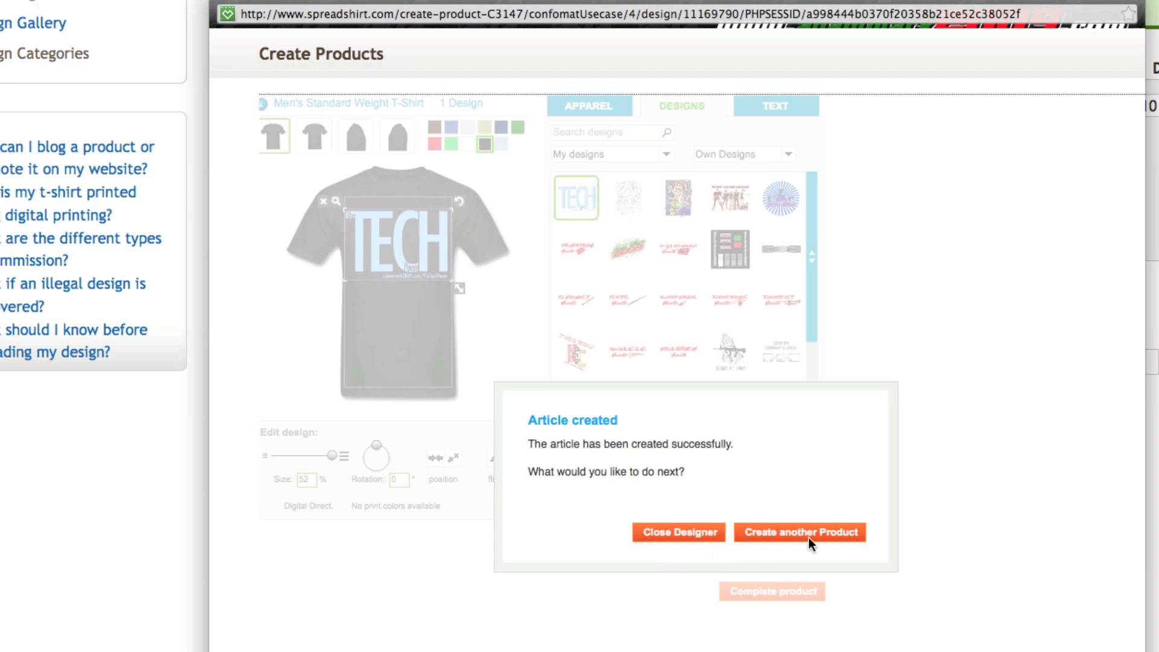
left_click(663, 530)
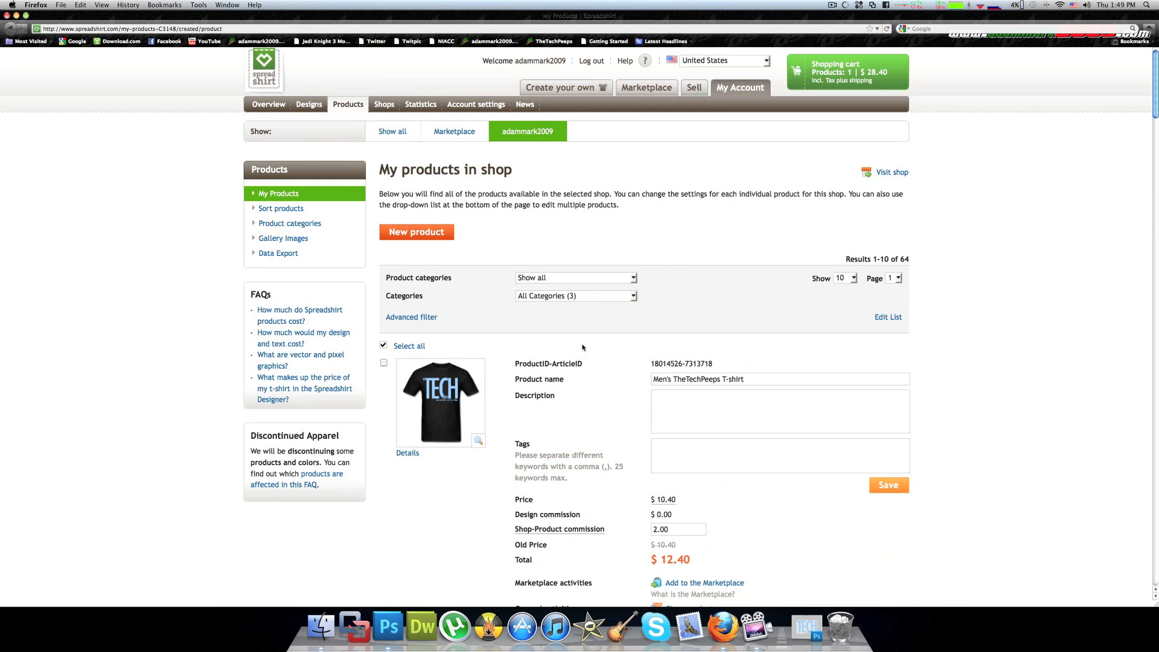
- Give the new T-shirt the description "TheTechPeeps fan shirt." and the tags "YouTube TechPeeps Shirt", and save the product
scroll(585, 351, "down", 1)
left_click(727, 401)
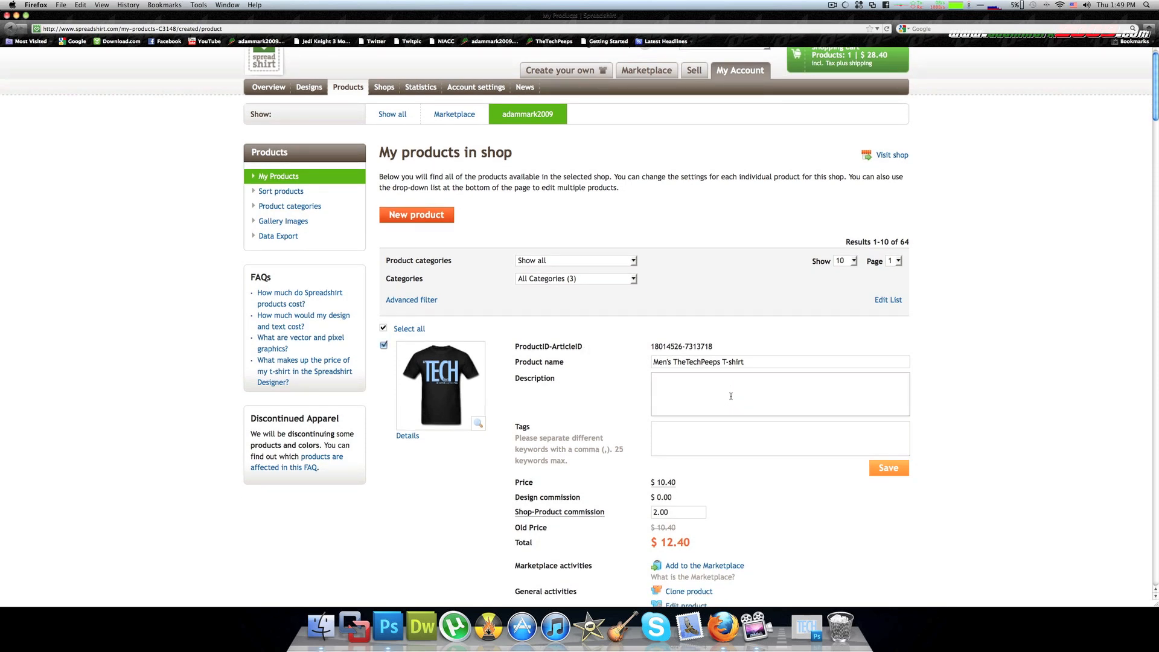
type("TheTechPeeps fan shirt.")
left_click(672, 436)
type("YouTube TechPeeps Shirt")
left_click(678, 512)
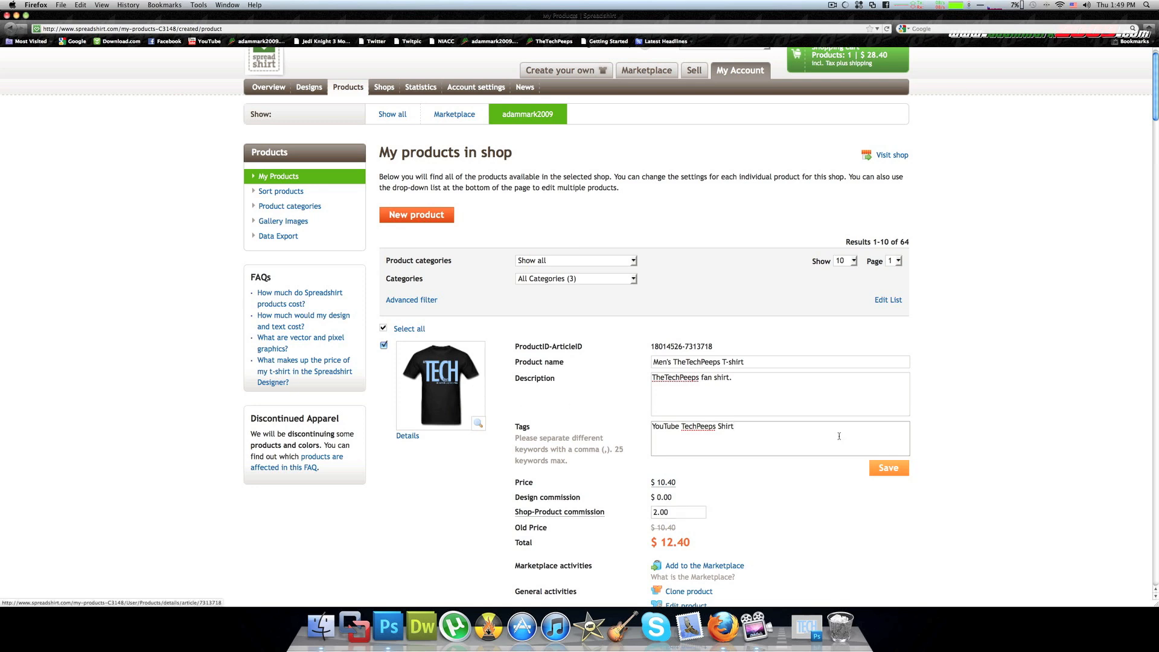
left_click(889, 468)
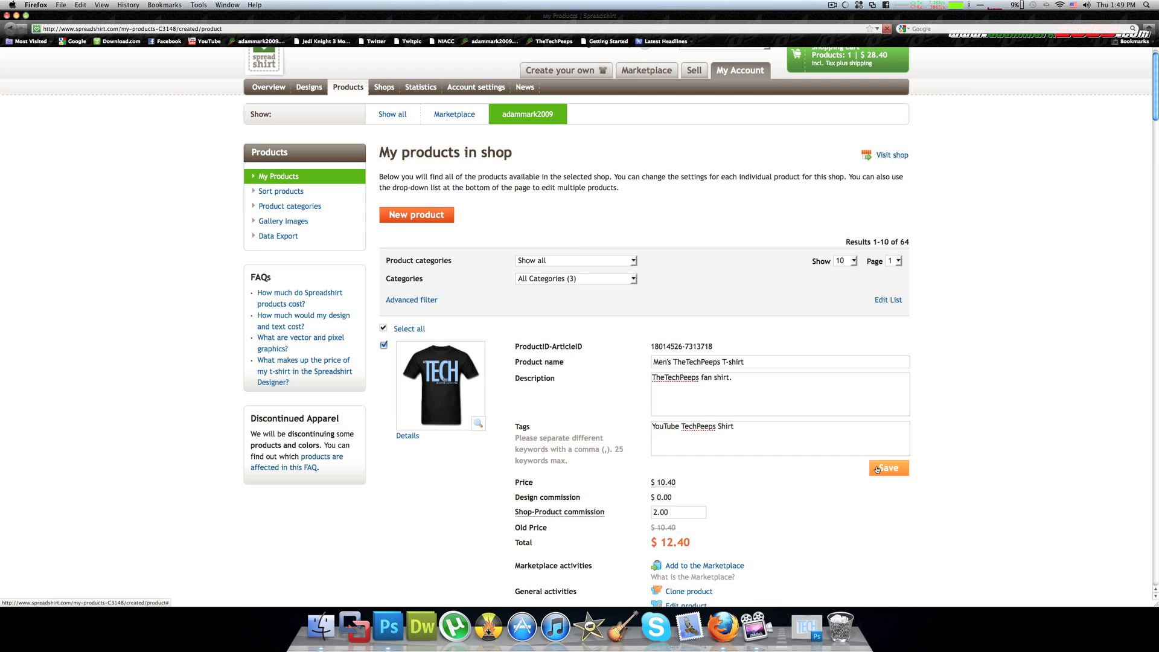
scroll(979, 406, "up", 10)
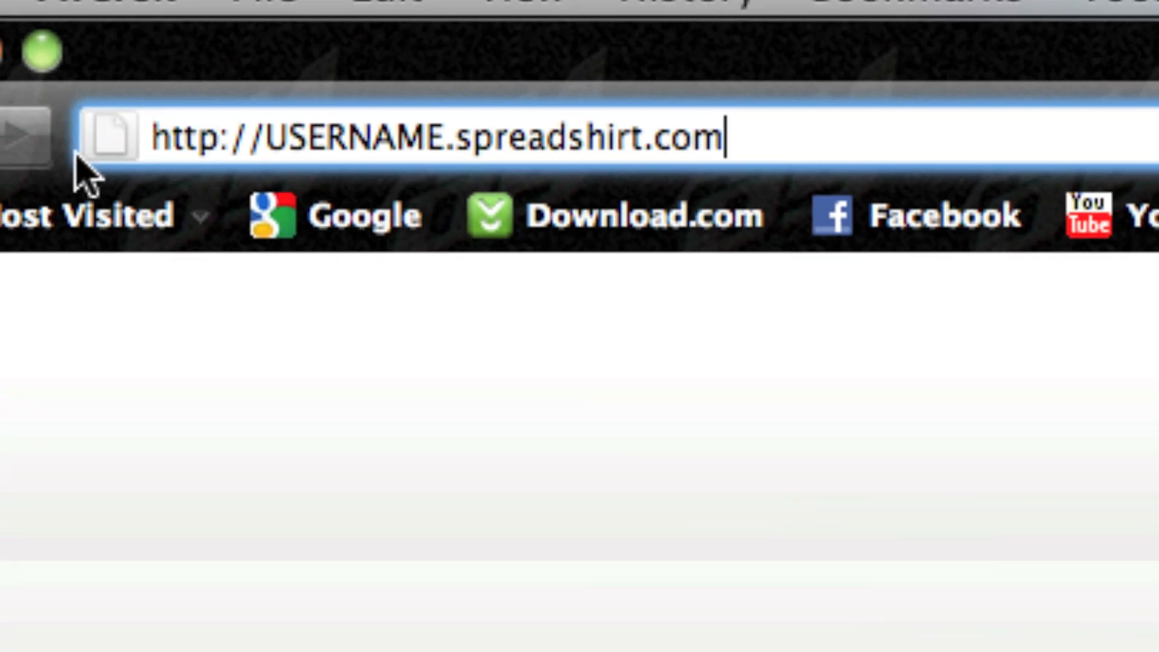
- Replace the USERNAME placeholder in the spreadshirt.com web address with the shop's username and open the shop
left_click_drag(266, 142, 441, 154)
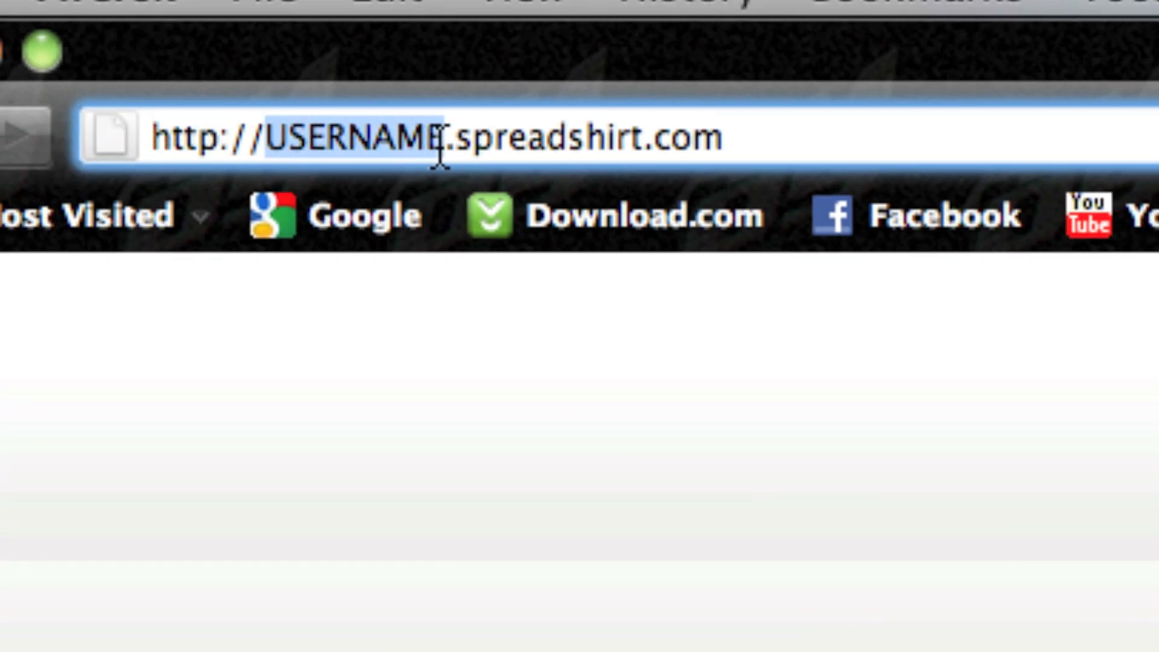
type("adammark2--0")
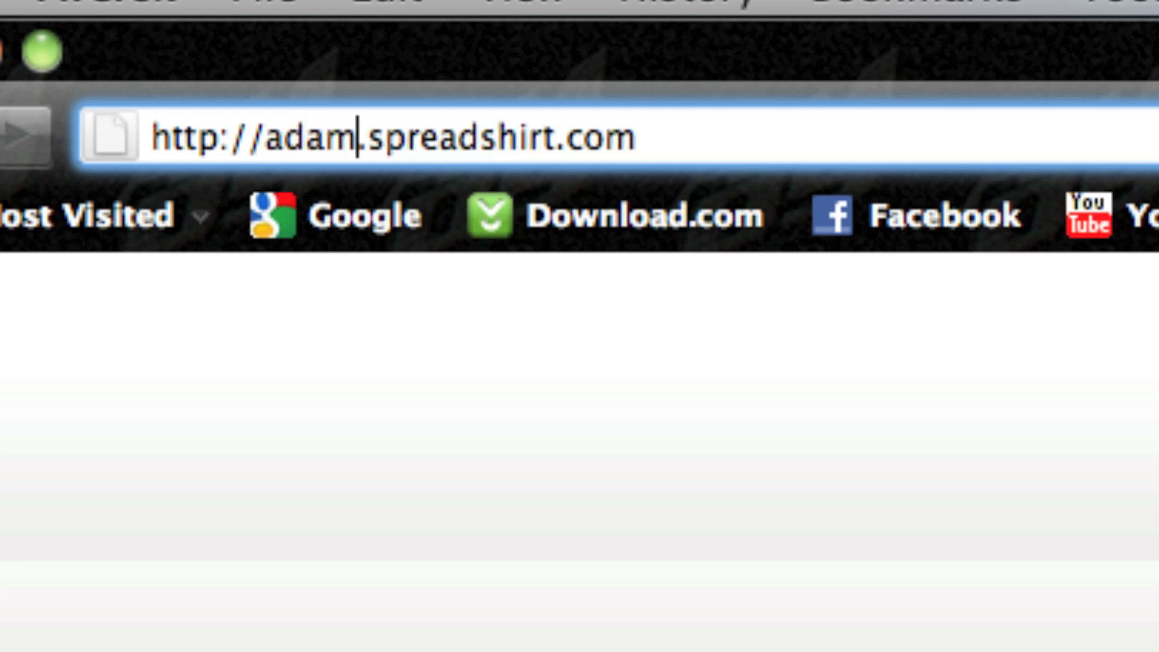
key("BackSpace")
key("BackSpace")
key("BackSpace")
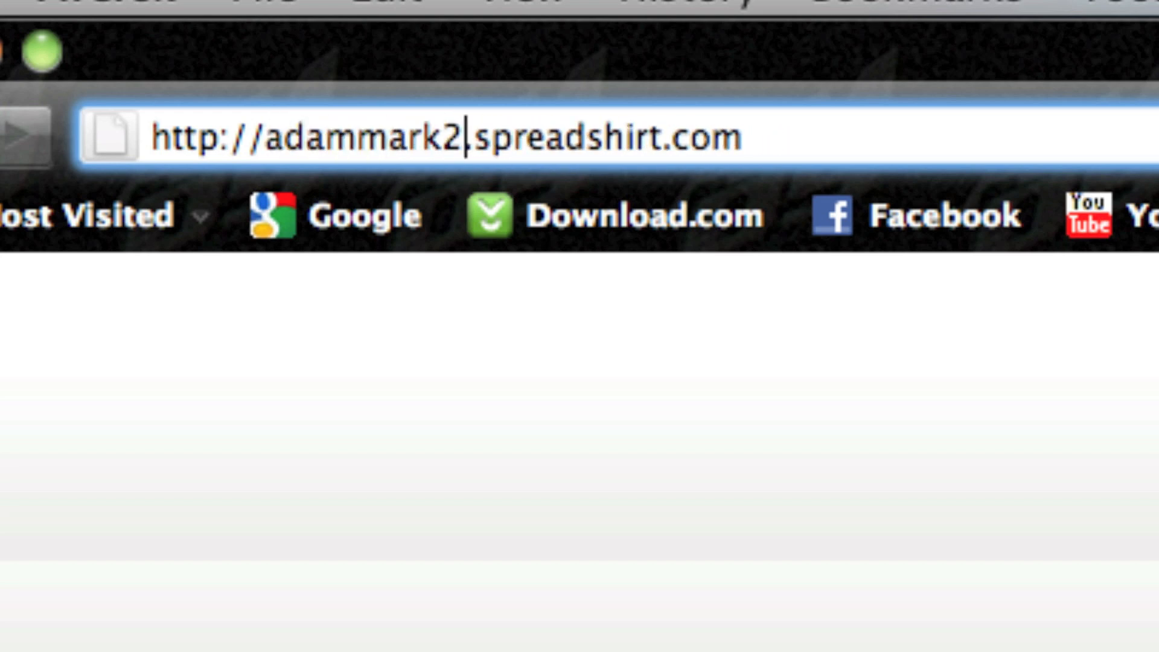
type("009")
key("Return")
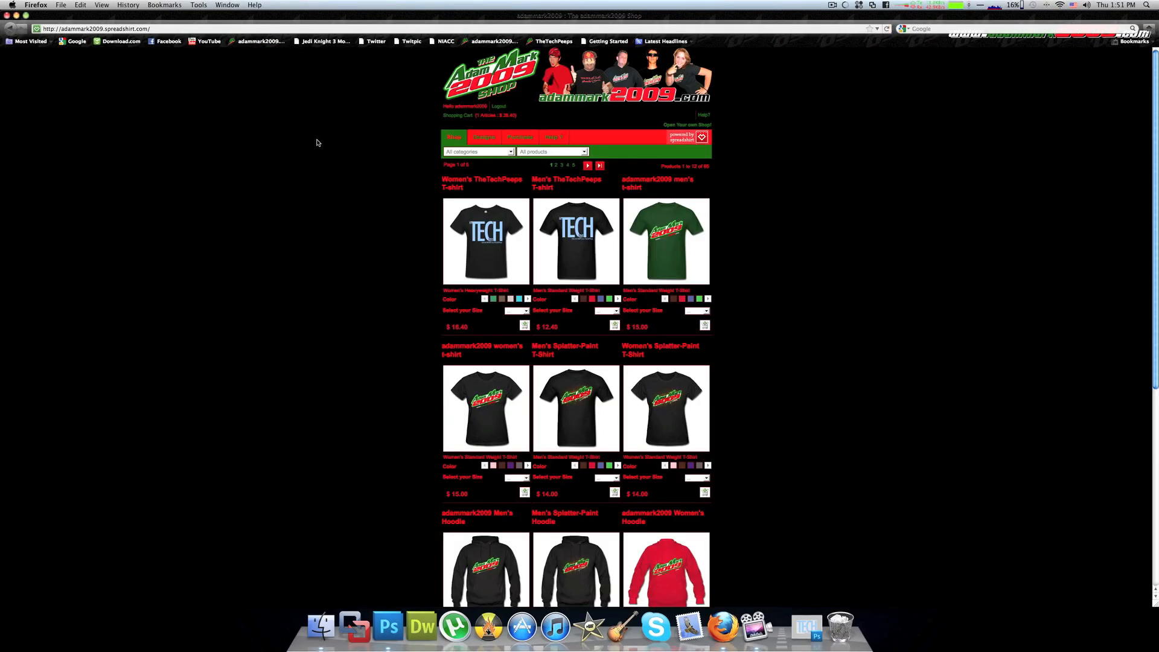
- Examine the TheTechPeeps shirts in the shop and the men's shirt's size choices, and minimize the browser window
mouse_move(506, 262)
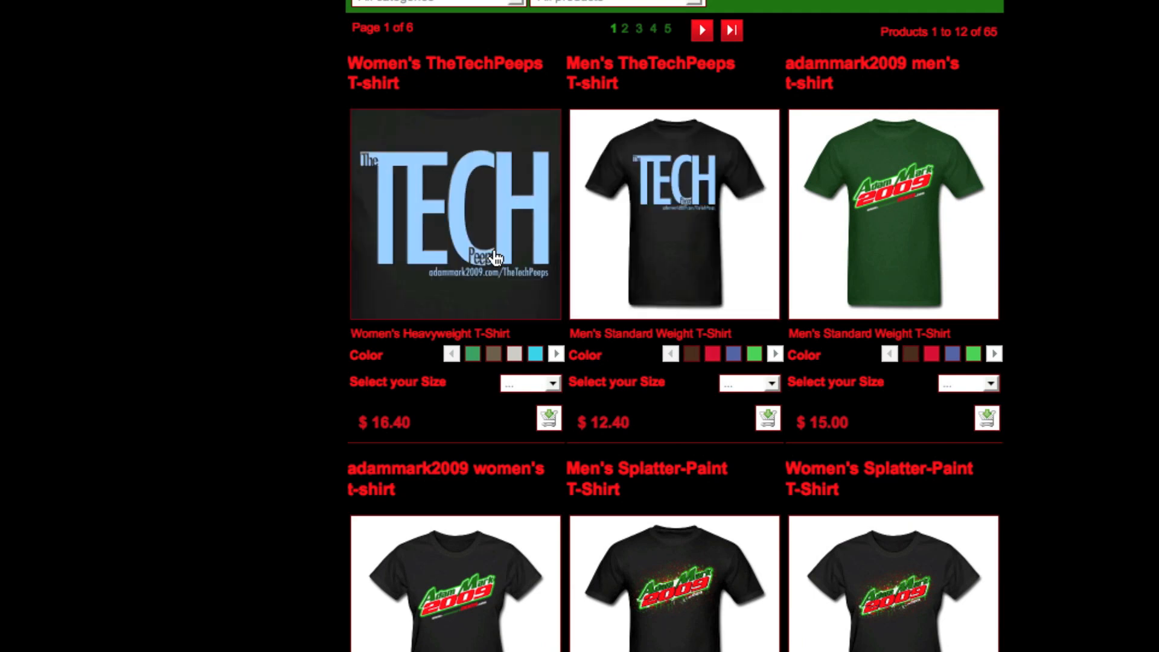
mouse_move(495, 251)
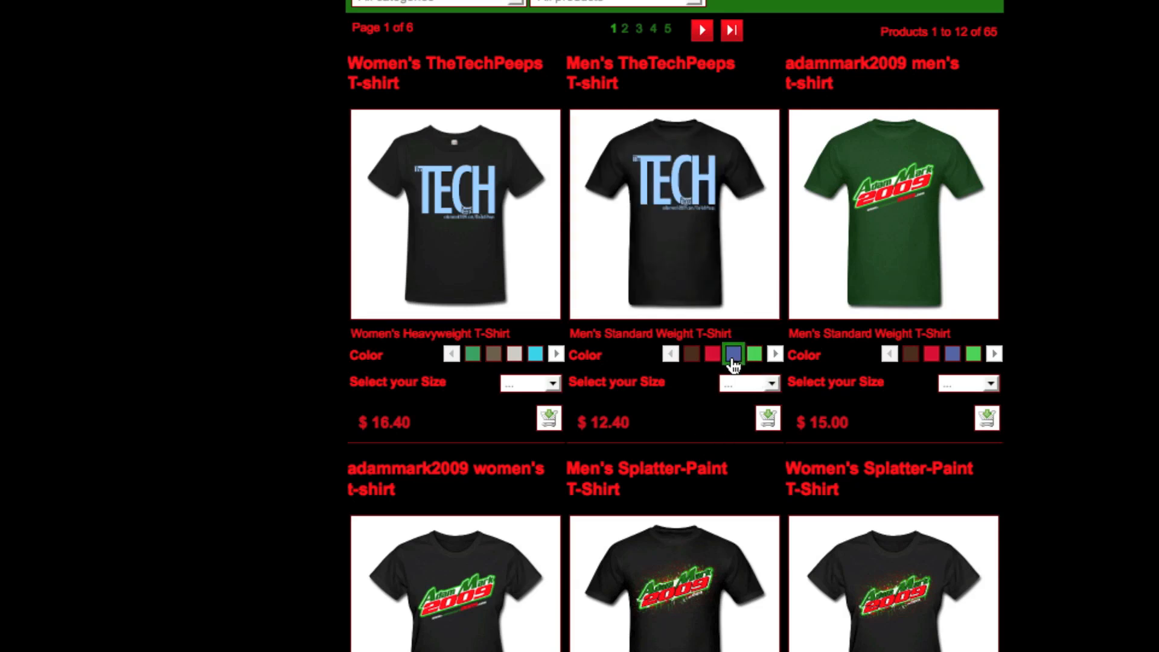
left_click(765, 384)
left_click(700, 404)
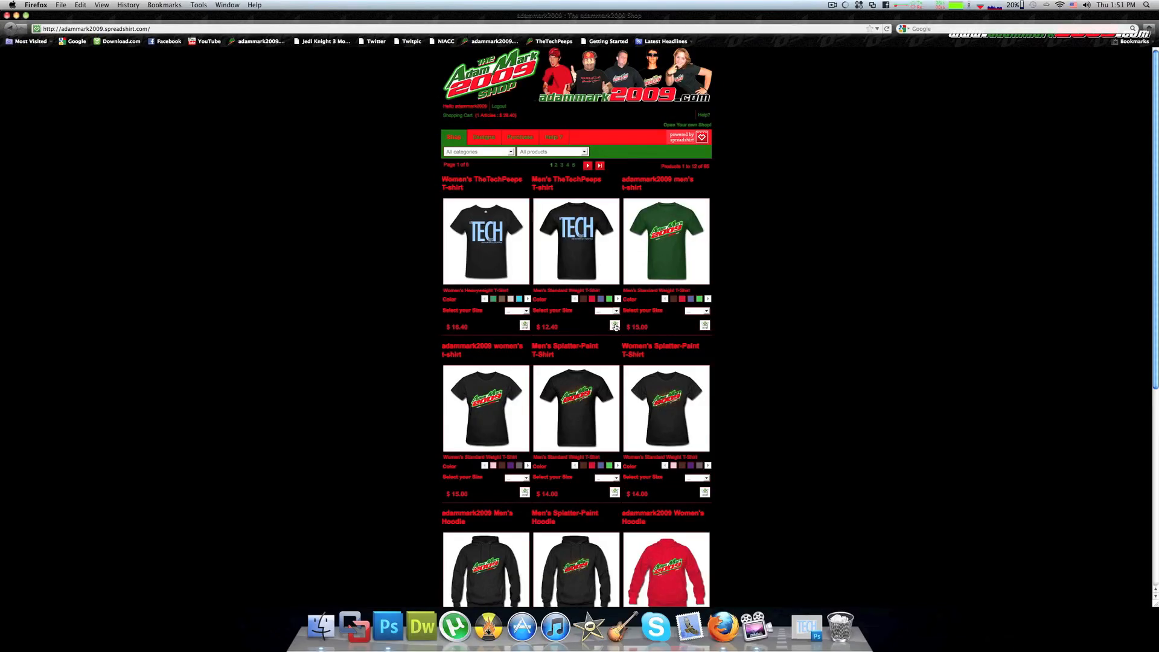
key("super+m")
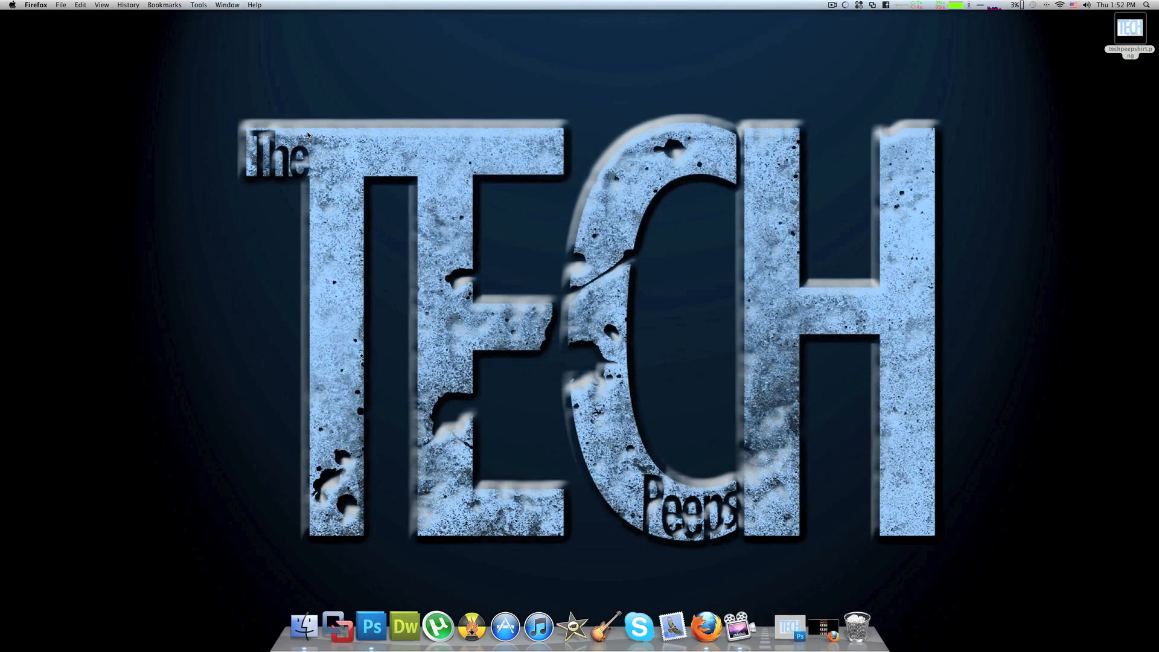